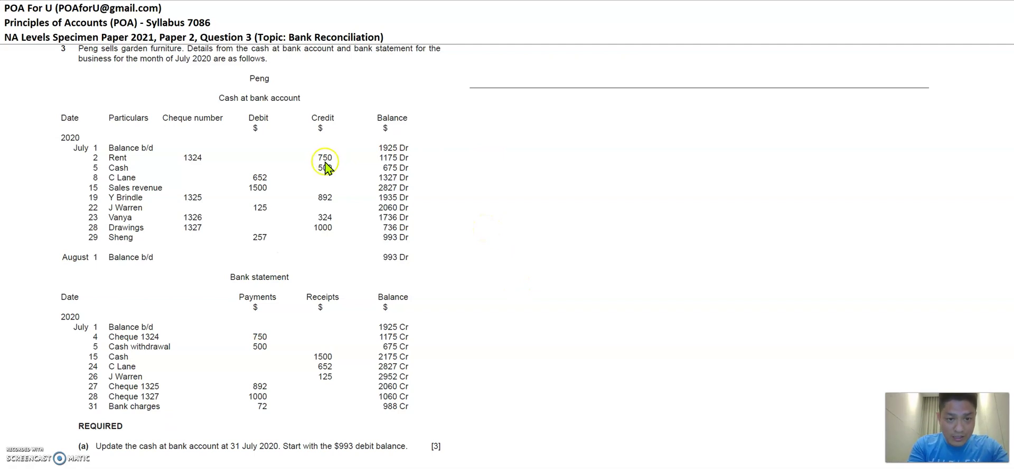
Step: Tick the matching 750, 500, 652, 892 and 125 entries in the cash book and bank statement
{"action": "left_click_drag", "start_coordinate": [321, 158], "coordinate": [342, 145]}
{"action": "key", "text": "ctrl+z"}
{"action": "left_click_drag", "start_coordinate": [254, 339], "coordinate": [267, 325]}
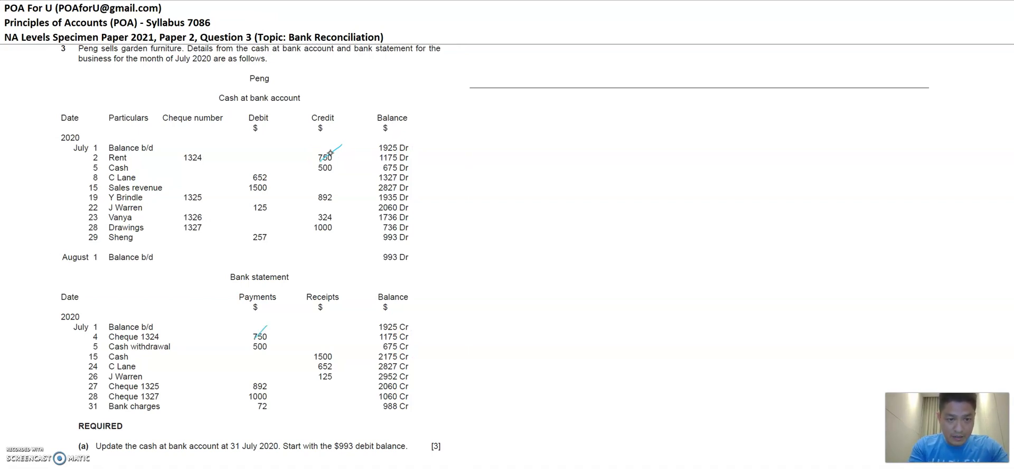
{"action": "left_click_drag", "start_coordinate": [323, 176], "coordinate": [342, 158]}
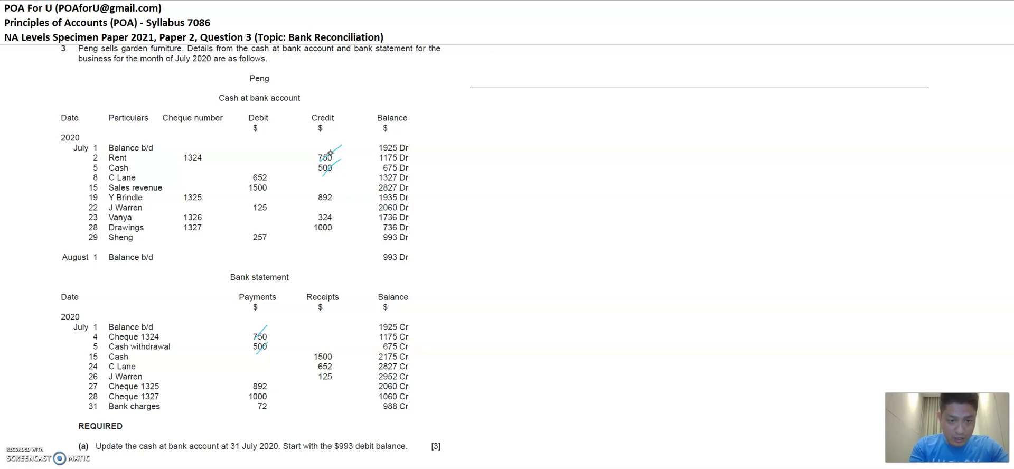
{"action": "left_click_drag", "start_coordinate": [257, 176], "coordinate": [267, 167]}
{"action": "left_click_drag", "start_coordinate": [326, 369], "coordinate": [337, 357]}
{"action": "left_click_drag", "start_coordinate": [256, 389], "coordinate": [270, 372]}
{"action": "left_click_drag", "start_coordinate": [255, 212], "coordinate": [274, 193]}
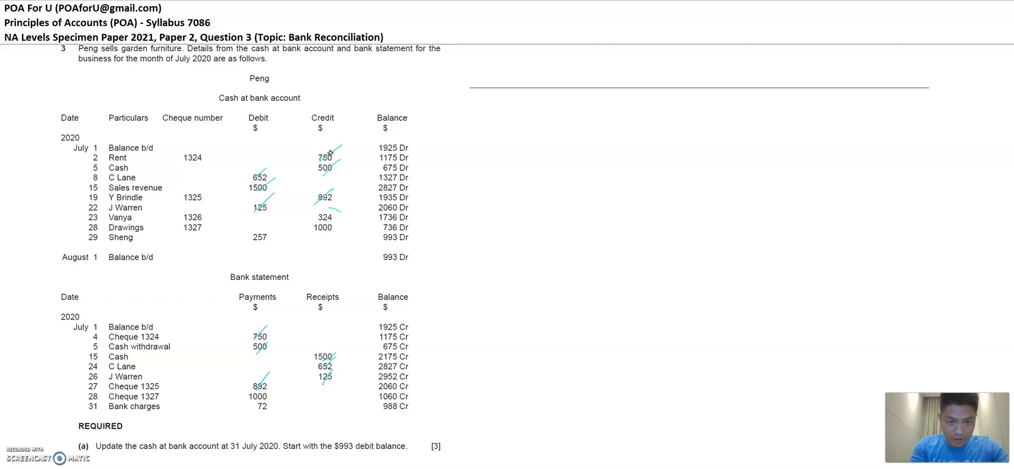
Step: Circle the unmatched 324 Vanya, 257 Sheng and 72 bank charges items
{"action": "mouse_move", "coordinate": [325, 209]}
{"action": "left_mouse_down"}
{"action": "mouse_move", "coordinate": [314, 221]}
{"action": "mouse_move", "coordinate": [342, 216]}
{"action": "left_mouse_up"}
{"action": "mouse_move", "coordinate": [276, 235]}
{"action": "left_mouse_down"}
{"action": "mouse_move", "coordinate": [268, 222]}
{"action": "mouse_move", "coordinate": [242, 240]}
{"action": "mouse_move", "coordinate": [270, 228]}
{"action": "left_mouse_up"}
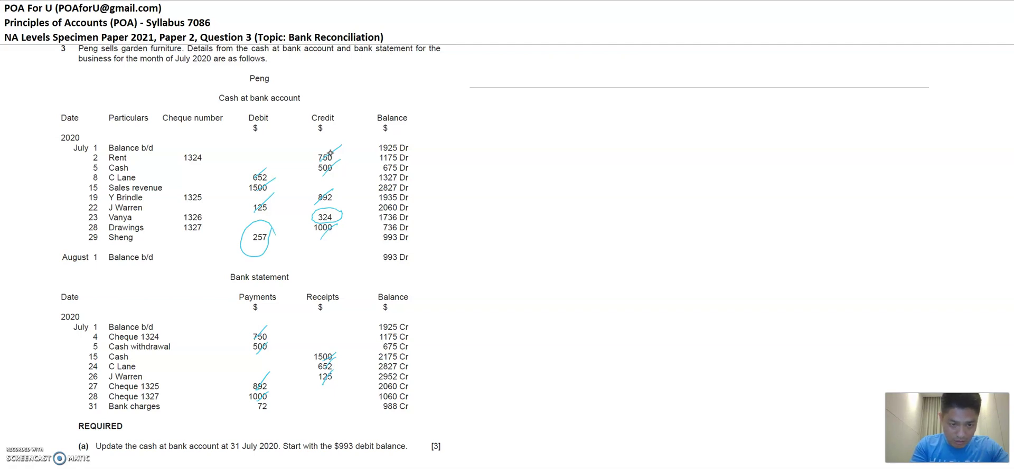
{"action": "left_click_drag", "start_coordinate": [264, 400], "coordinate": [276, 404]}
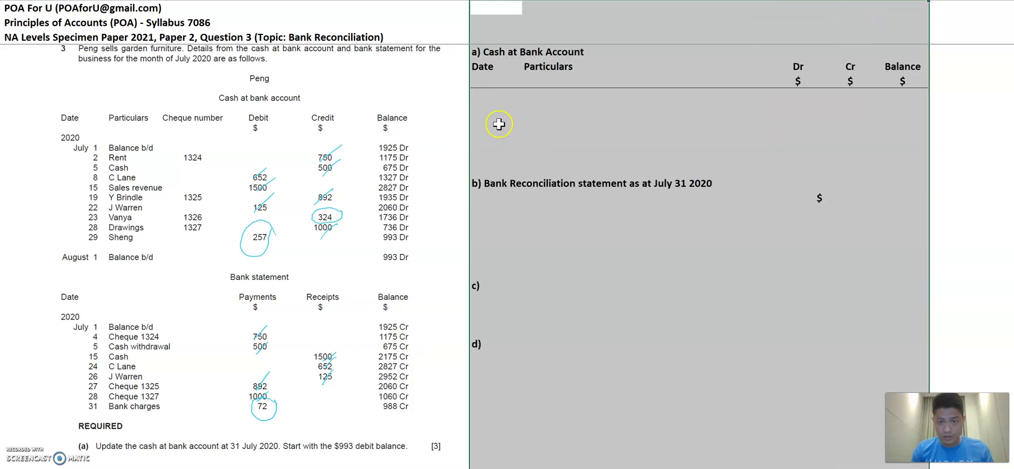
Step: Enter year 2020 and a Jul31 opening Balance b/d of 993 Dr on the account's first line
{"action": "left_click", "coordinate": [487, 100]}
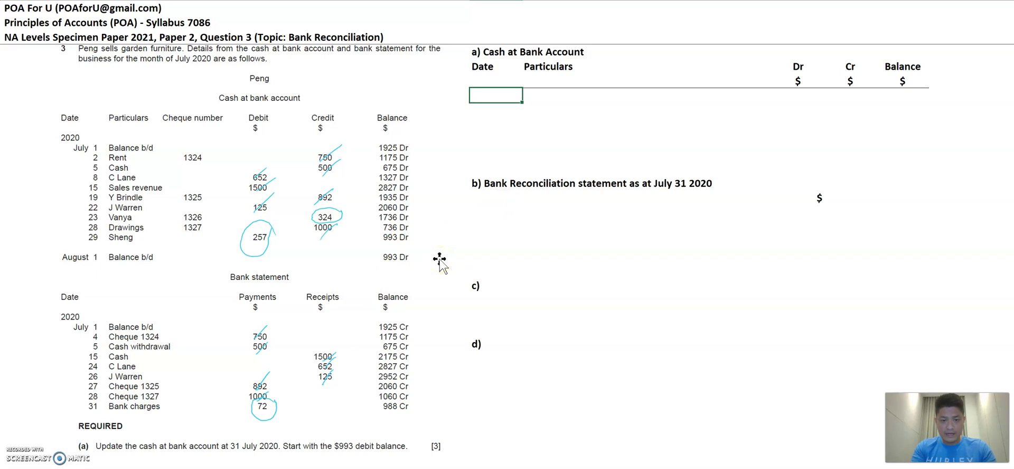
{"action": "type", "text": "2020"}
{"action": "key", "text": "Return"}
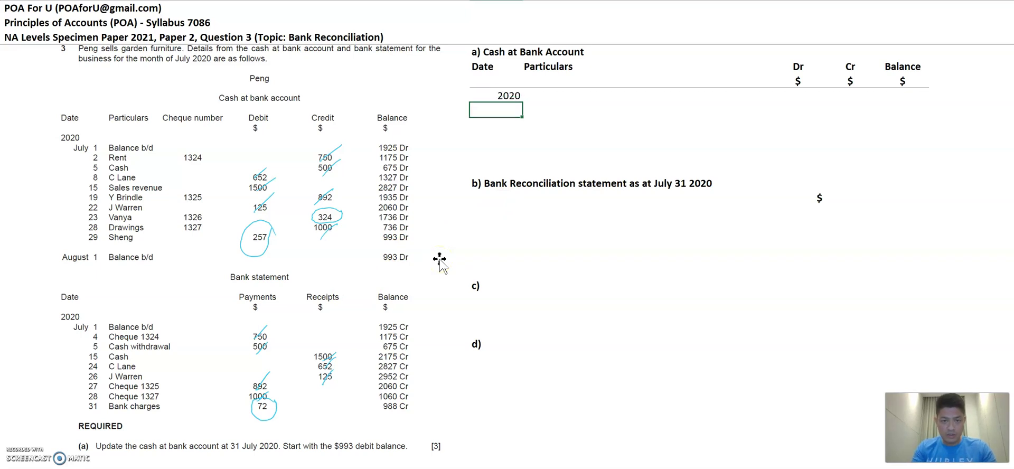
{"action": "type", "text": "Jul31"}
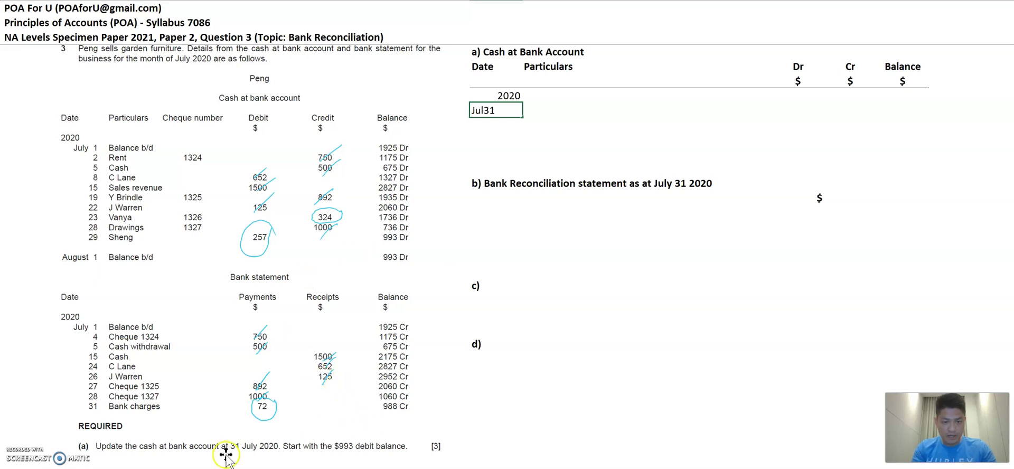
{"action": "key", "text": "Tab"}
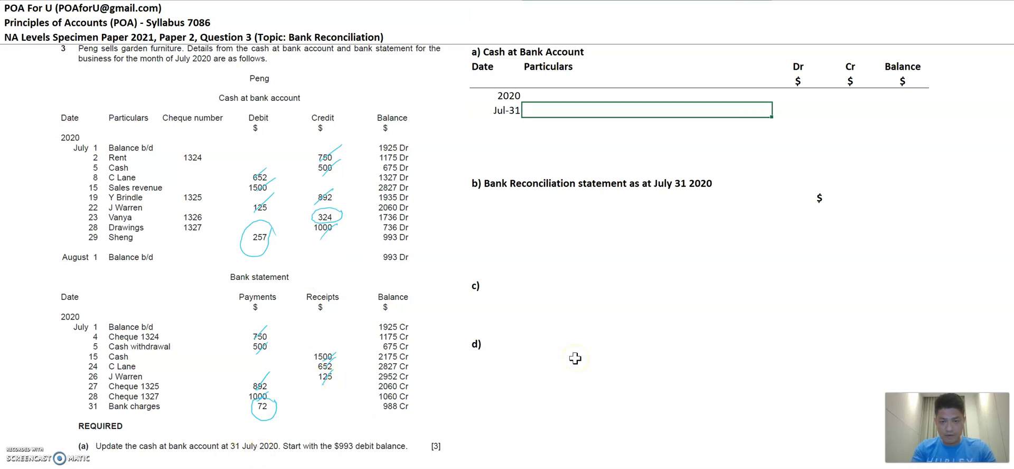
{"action": "type", "text": "Balance"}
{"action": "type", "text": "/d"}
{"action": "key", "text": "Tab"}
{"action": "key", "text": "Tab"}
{"action": "key", "text": "Tab"}
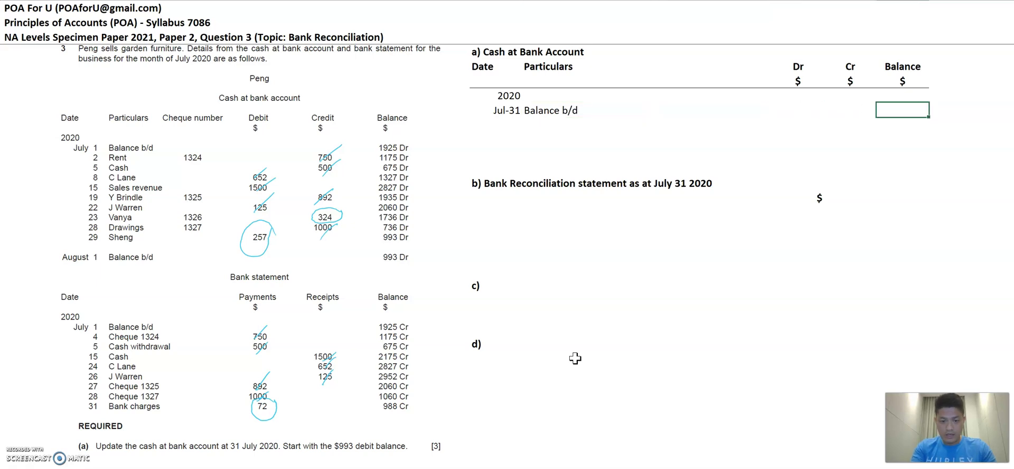
{"action": "type", "text": "993"}
{"action": "key", "text": "Tab"}
{"action": "type", "text": "Dr"}
{"action": "key", "text": "Return"}
{"action": "key", "text": "Left"}
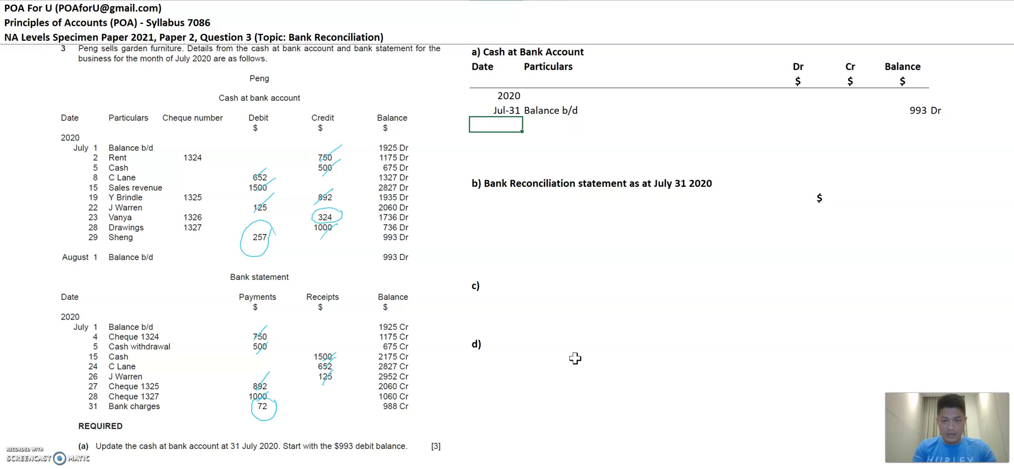
{"action": "key", "text": "Right"}
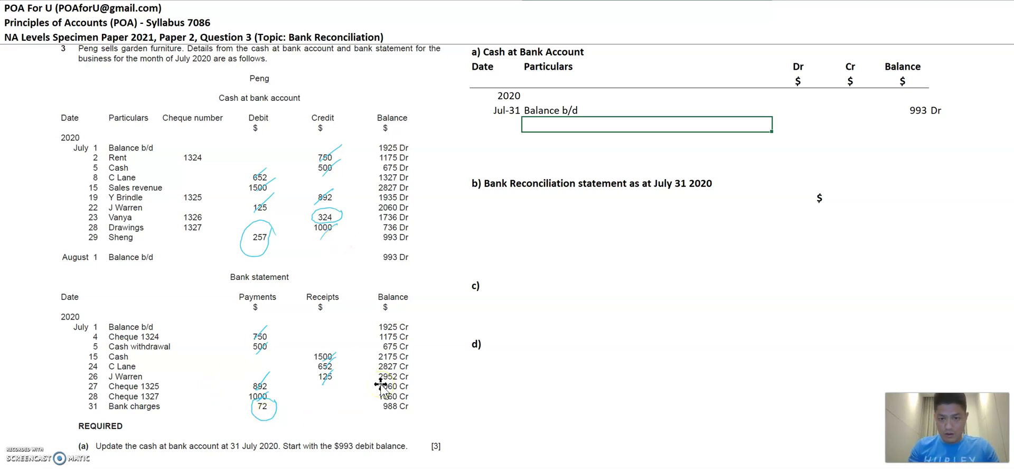
Step: Credit 72 Bank Charges with a balance formula subtracting it from 993, giving 921
{"action": "type", "text": "Bank Charges"}
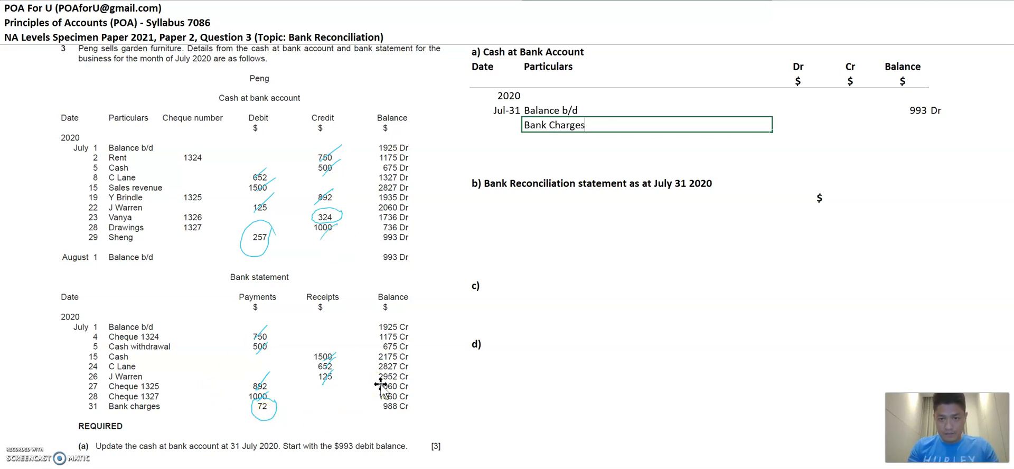
{"action": "key", "text": "Tab"}
{"action": "key", "text": "Tab"}
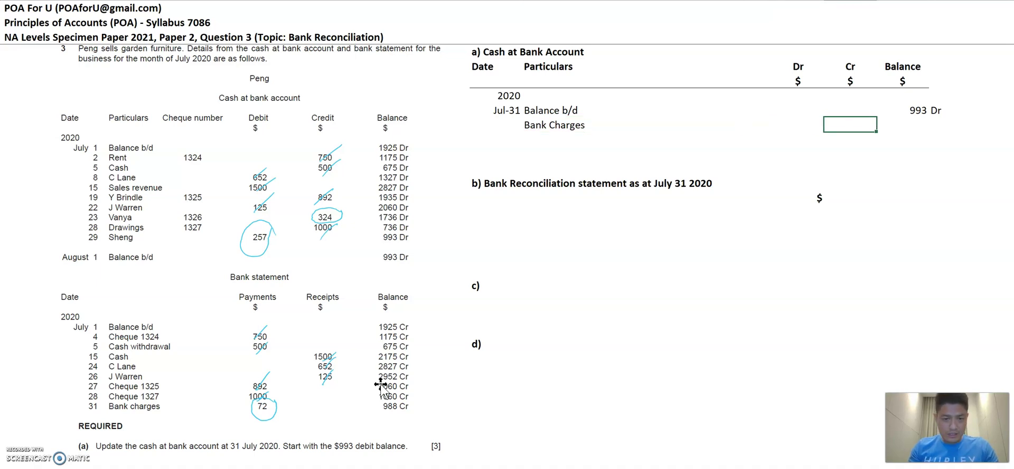
{"action": "type", "text": "72"}
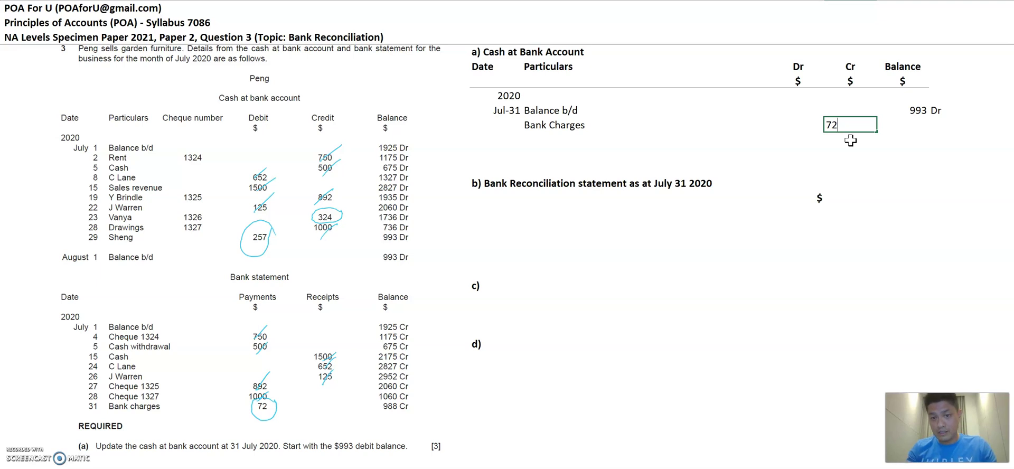
{"action": "key", "text": "Tab"}
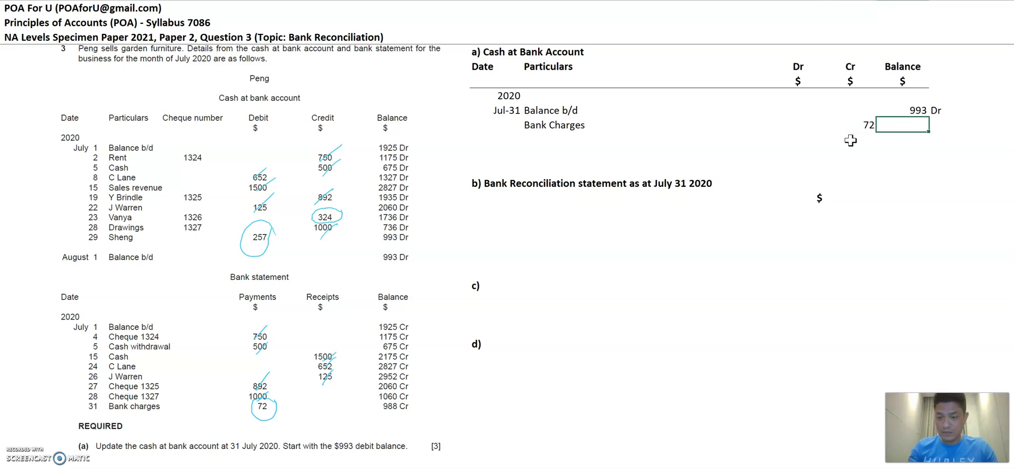
{"action": "type", "text": "="}
{"action": "key", "text": "Up"}
{"action": "type", "text": "-"}
{"action": "key", "text": "Left"}
{"action": "key", "text": "Return"}
{"action": "key", "text": "Up"}
{"action": "key", "text": "Right"}
{"action": "key", "text": "Right"}
{"action": "key", "text": "Right"}
{"action": "key", "text": "Right"}
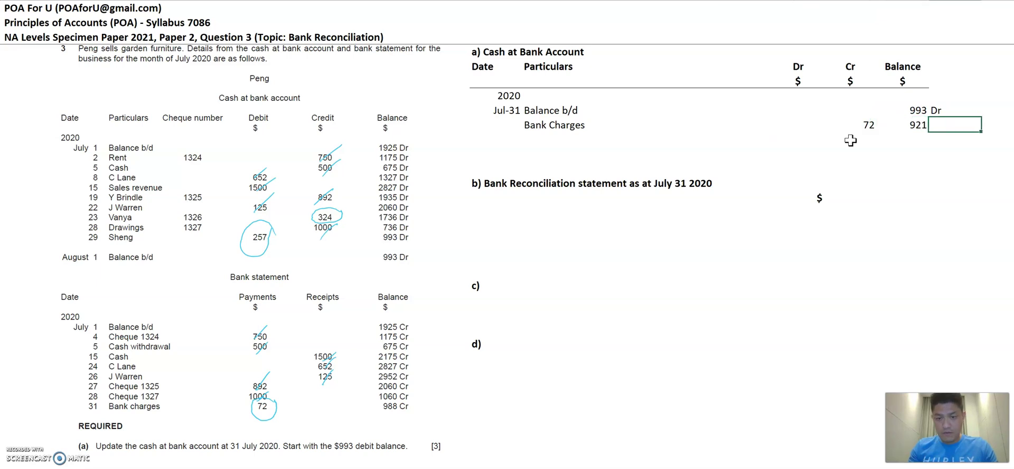
{"action": "key", "text": "Down"}
{"action": "key", "text": "Down"}
{"action": "key", "text": "Left"}
{"action": "key", "text": "Left"}
{"action": "key", "text": "Left"}
{"action": "key", "text": "Left"}
{"action": "key", "text": "Left"}
{"action": "key", "text": "Left"}
{"action": "key", "text": "Left"}
{"action": "key", "text": "Left"}
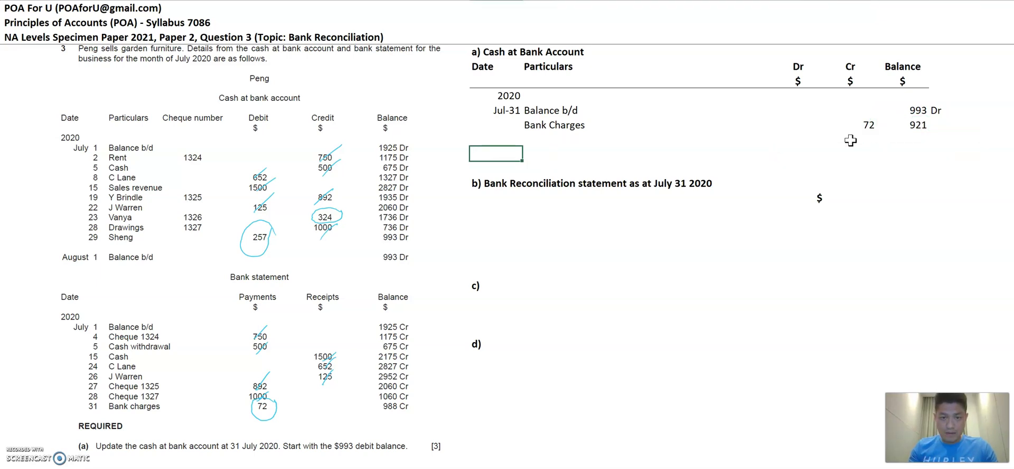
Step: Add an Aug 1 Balance b/d line referencing the 921 balance, marked Dr
{"action": "type", "text": "Aug 1"}
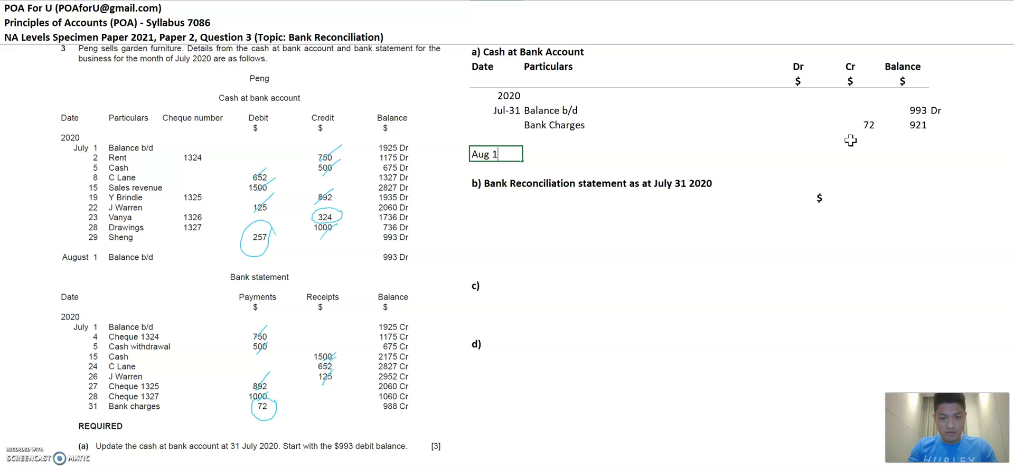
{"action": "key", "text": "Right"}
{"action": "type", "text": "Balance b/d"}
{"action": "key", "text": "Right"}
{"action": "key", "text": "Right"}
{"action": "key", "text": "Right"}
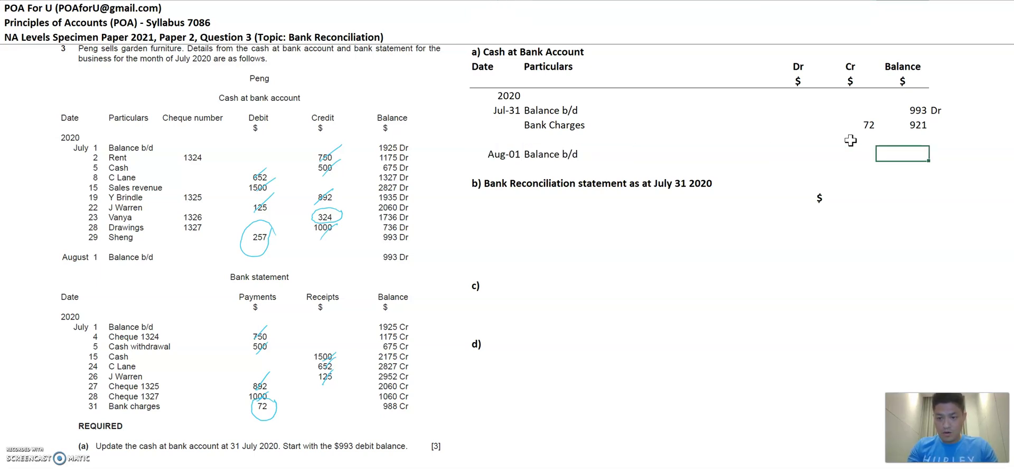
{"action": "type", "text": "="}
{"action": "key", "text": "Up"}
{"action": "key", "text": "Up"}
{"action": "key", "text": "Return"}
{"action": "key", "text": "Up"}
{"action": "key", "text": "Right"}
{"action": "key", "text": "Right"}
{"action": "key", "text": "Right"}
{"action": "key", "text": "Right"}
{"action": "key", "text": "Right"}
{"action": "key", "text": "F2"}
{"action": "type", "text": "Dr"}
{"action": "key", "text": "Return"}
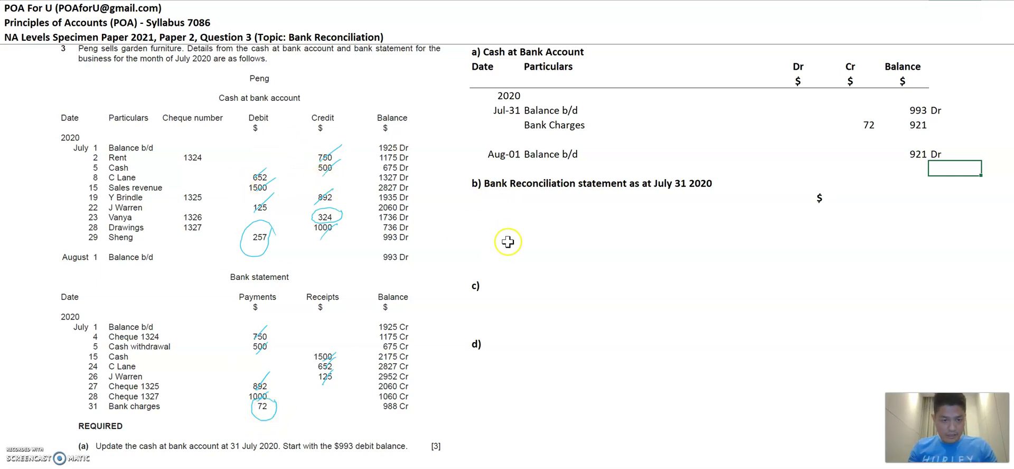
Step: Start the reconciliation with 'Credit balance as per bank statement' of 921
{"action": "scroll", "coordinate": [508, 240], "scroll_direction": "down", "scroll_amount": 1}
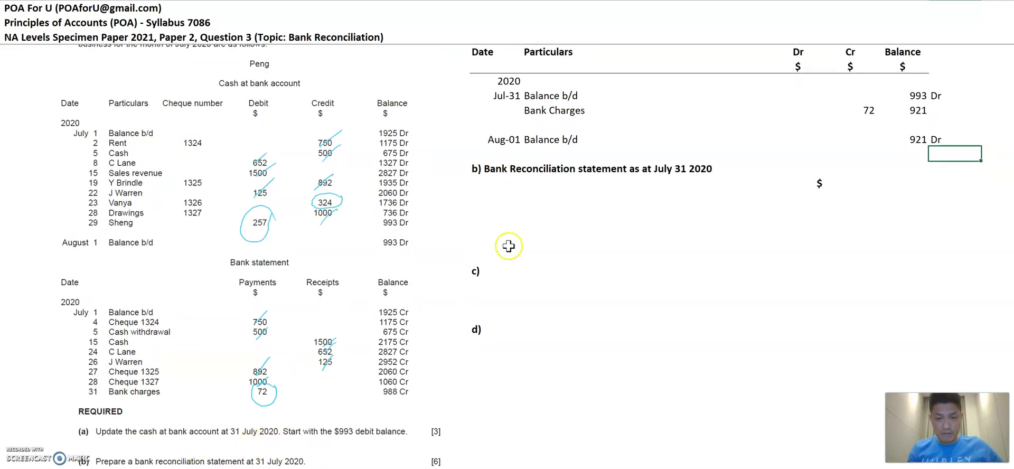
{"action": "left_click", "coordinate": [507, 198]}
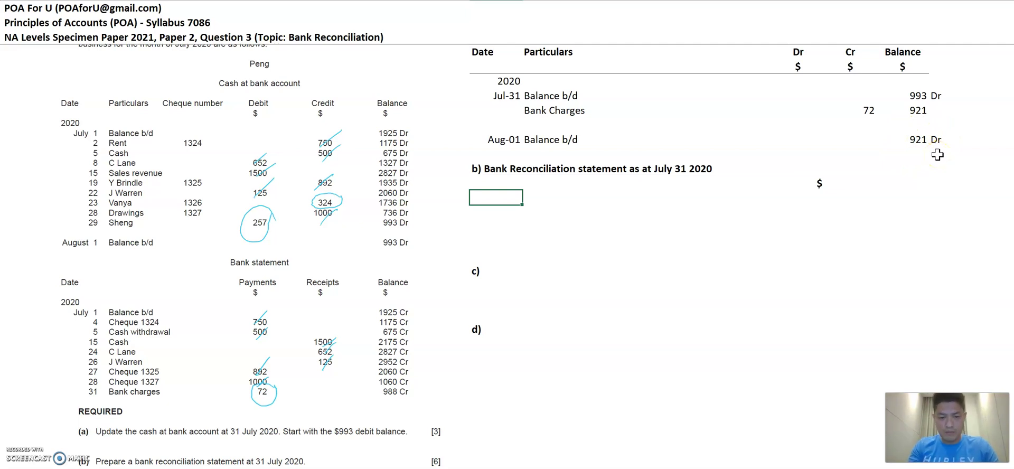
{"action": "type", "text": "Credit "}
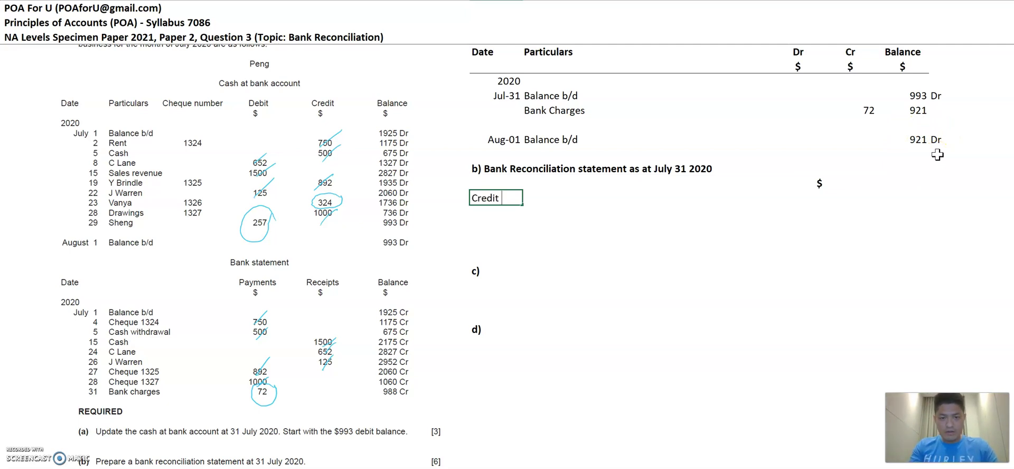
{"action": "type", "text": "balance as per "}
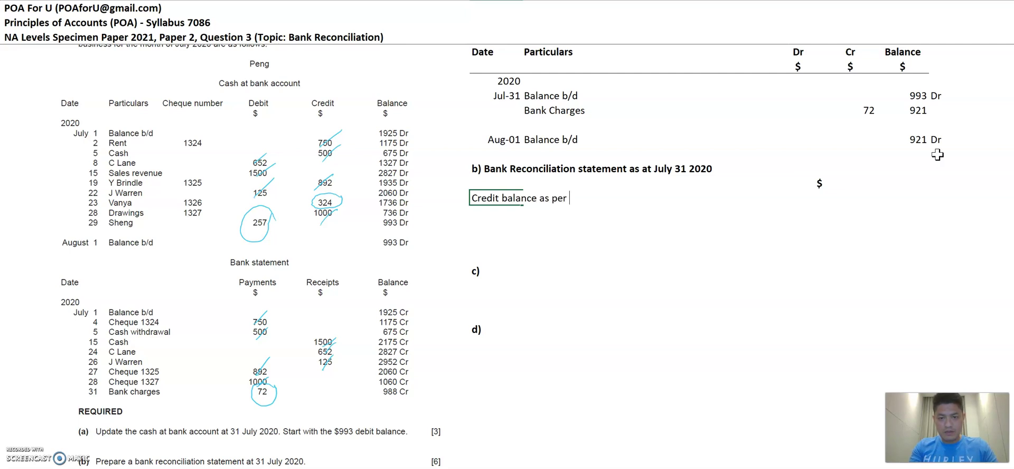
{"action": "type", "text": "bank statement"}
{"action": "left_click", "coordinate": [807, 201]}
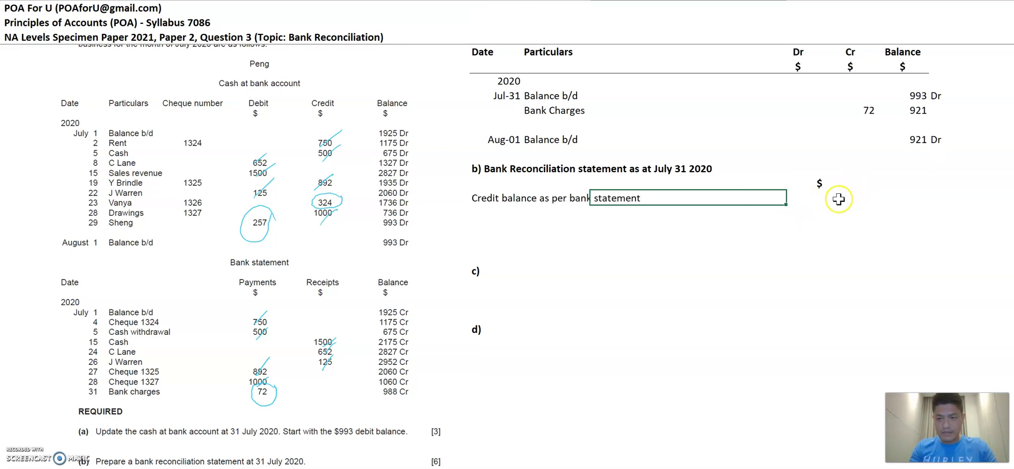
{"action": "type", "text": "921"}
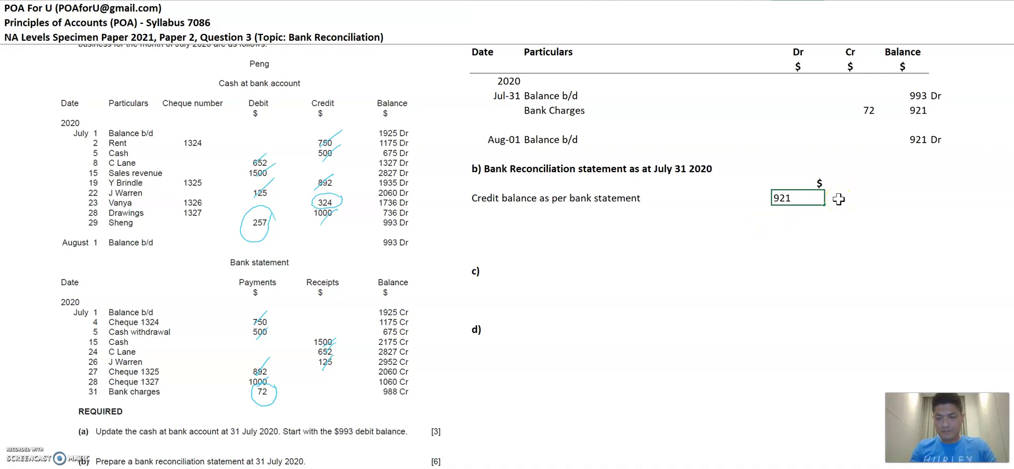
{"action": "key", "text": "Return"}
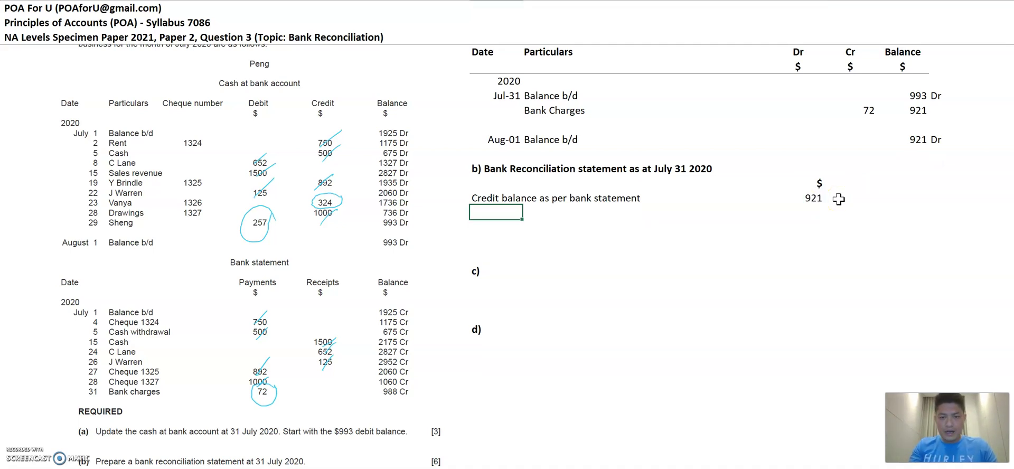
Step: Add the line 'Add: Cheques not yet credited - Sheng' with amount 257
{"action": "type", "text": "Add: Cheques"}
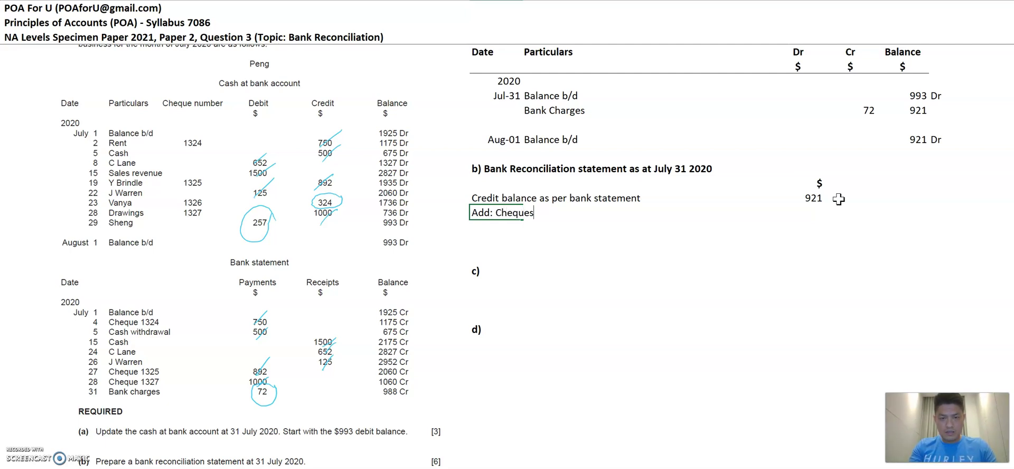
{"action": "type", "text": "t no"}
{"action": "key", "text": "BackSpace"}
{"action": "key", "text": "BackSpace"}
{"action": "key", "text": "BackSpace"}
{"action": "key", "text": "BackSpace"}
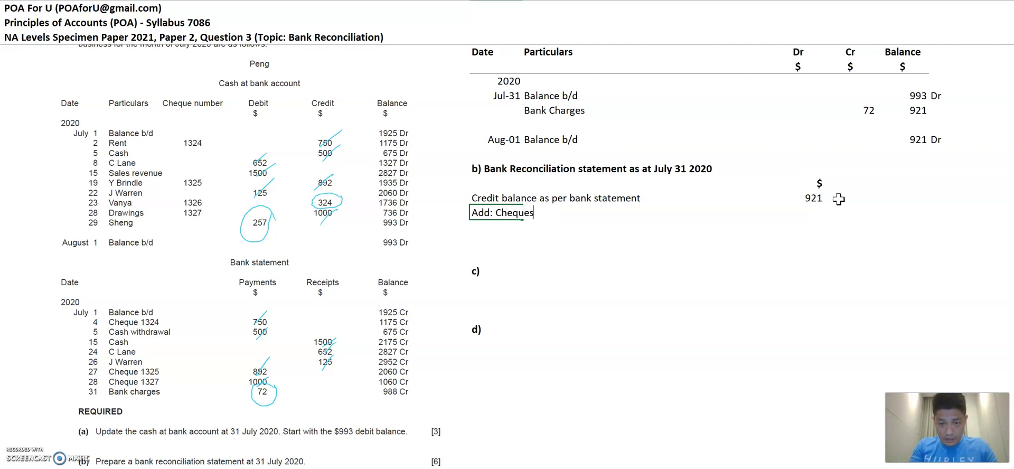
{"action": "type", "text": "not yet "}
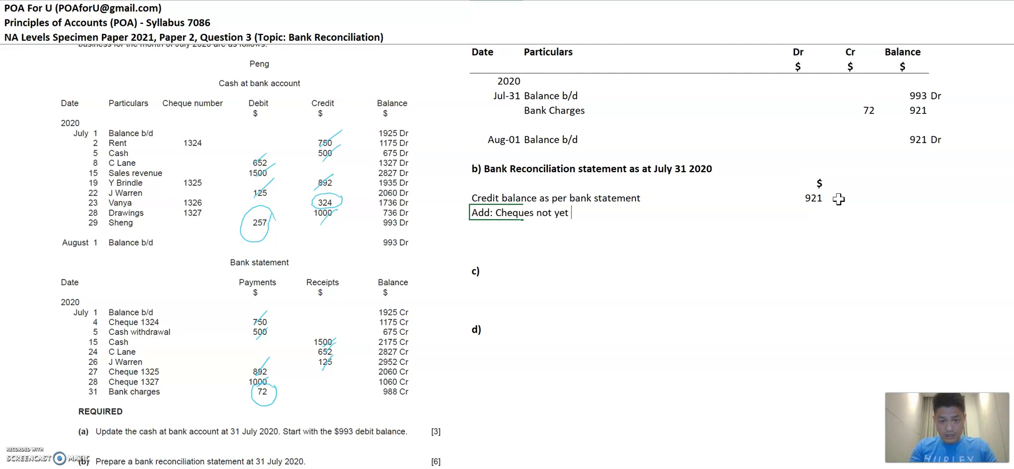
{"action": "type", "text": "credited"}
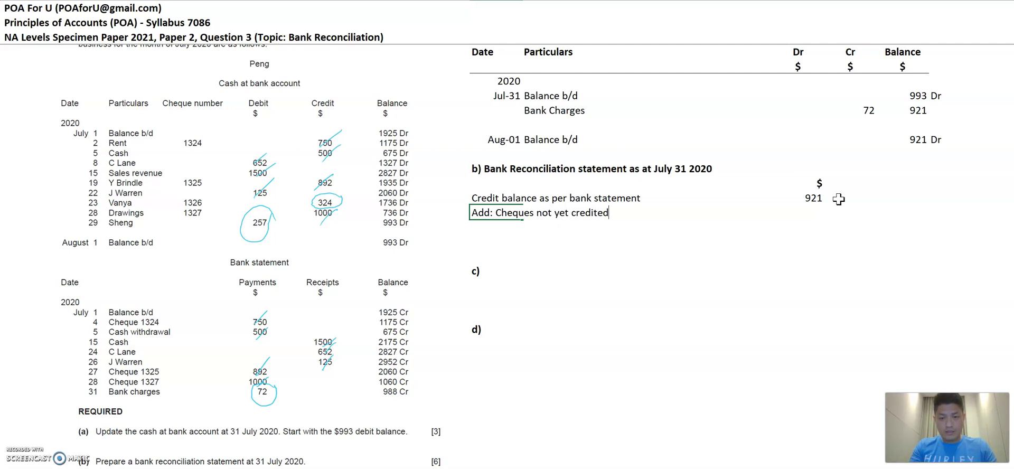
{"action": "type", "text": " - Sheng"}
{"action": "key", "text": "BackSpace"}
{"action": "key", "text": "BackSpace"}
{"action": "key", "text": "BackSpace"}
{"action": "type", "text": "eng"}
{"action": "key", "text": "Right"}
{"action": "key", "text": "Right"}
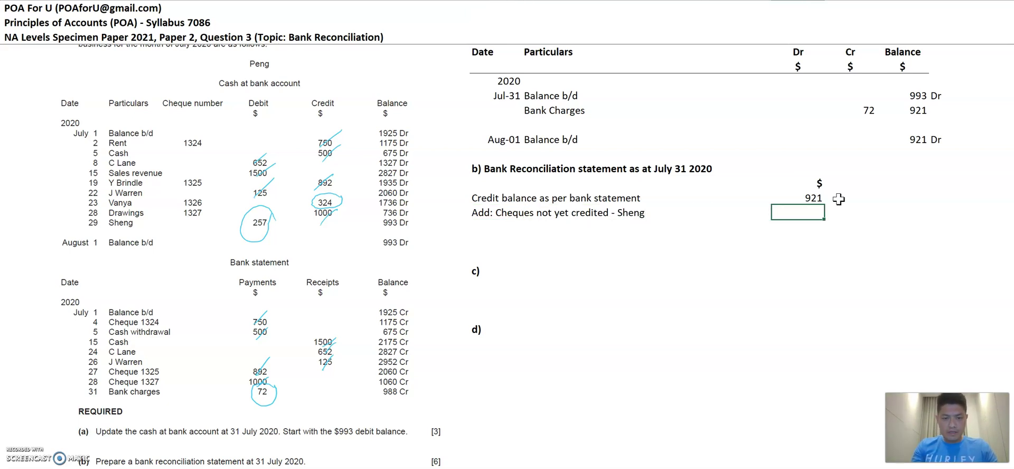
{"action": "type", "text": "257"}
{"action": "key", "text": "Return"}
{"action": "key", "text": "Left"}
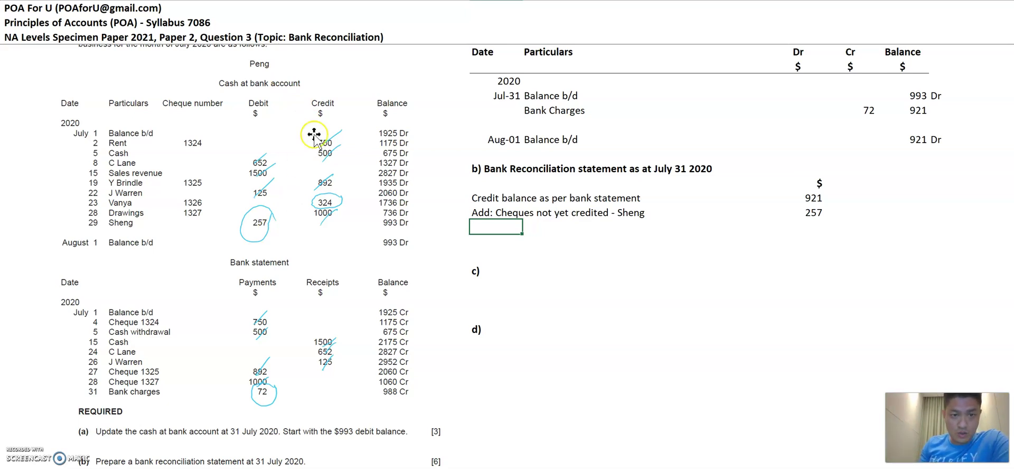
{"action": "left_click", "coordinate": [268, 220]}
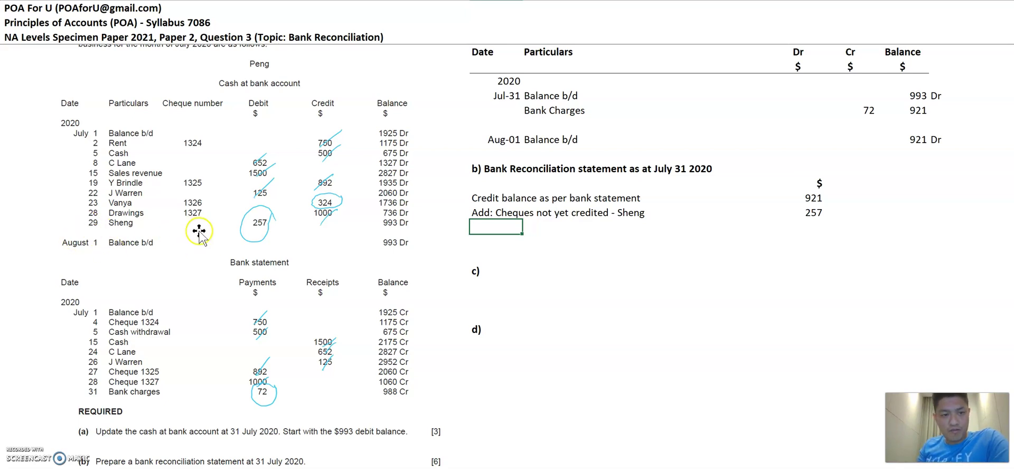
{"action": "left_click", "coordinate": [250, 254]}
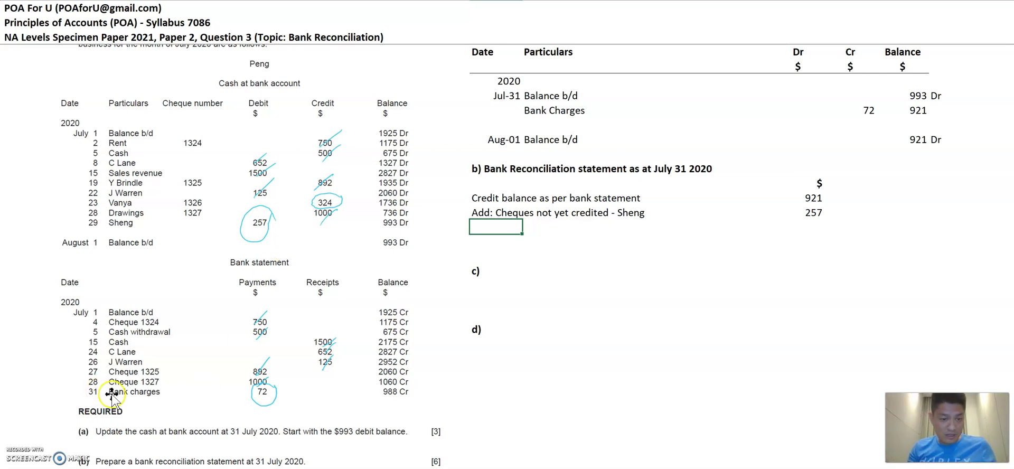
{"action": "left_click", "coordinate": [259, 210]}
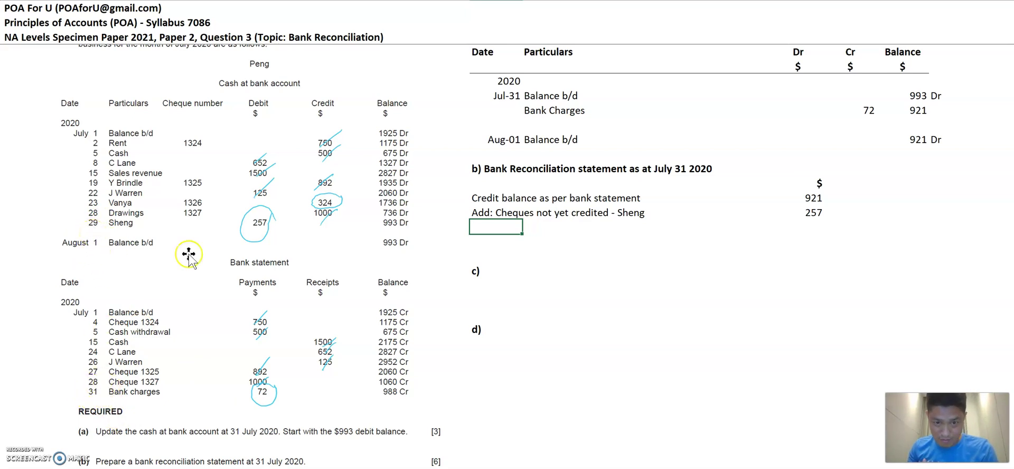
Step: Enter 'Less: Cheques not yet presented - Vanya' with amount 324 below the Sheng line
{"action": "type", "text": "Less: Cheques not yet de"}
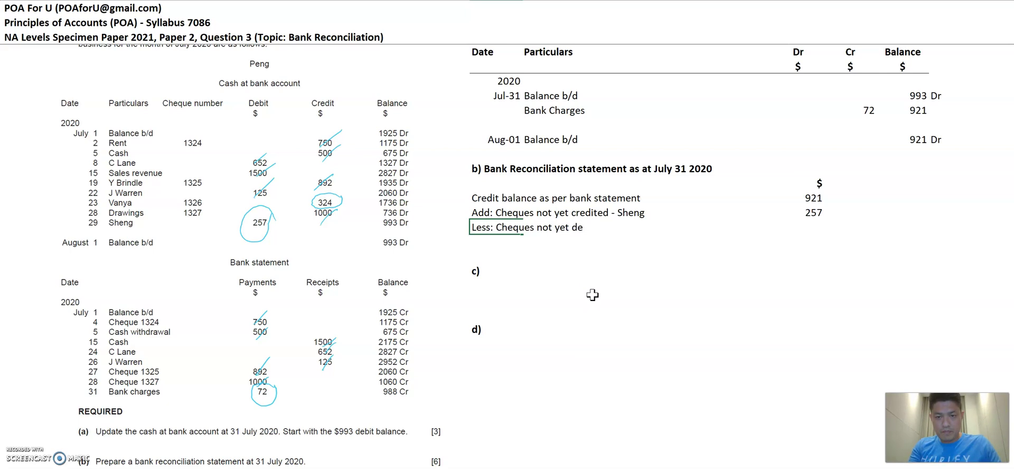
{"action": "key", "text": "BackSpace"}
{"action": "key", "text": "BackSpace"}
{"action": "type", "text": "presented -"}
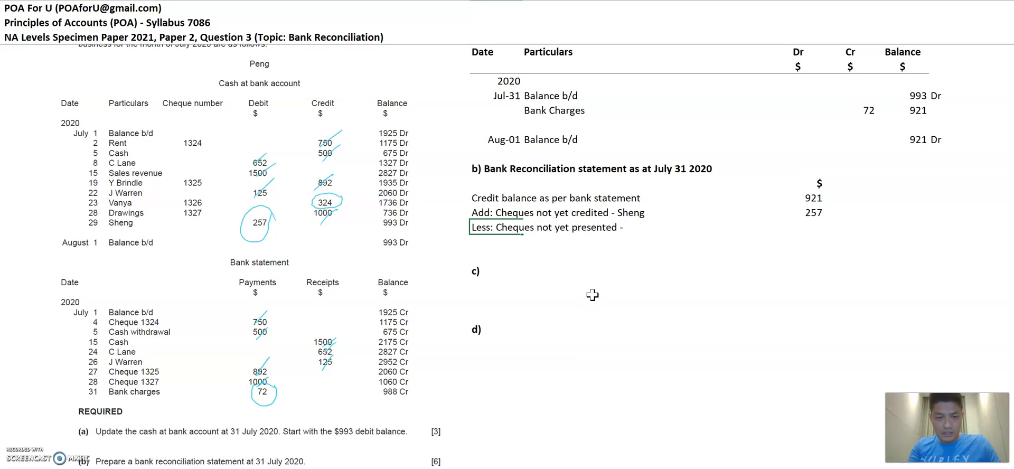
{"action": "type", "text": "an"}
{"action": "type", "text": "a"}
{"action": "key", "text": "Right"}
{"action": "key", "text": "Right"}
{"action": "key", "text": "Right"}
{"action": "key", "text": "Right"}
{"action": "key", "text": "Right"}
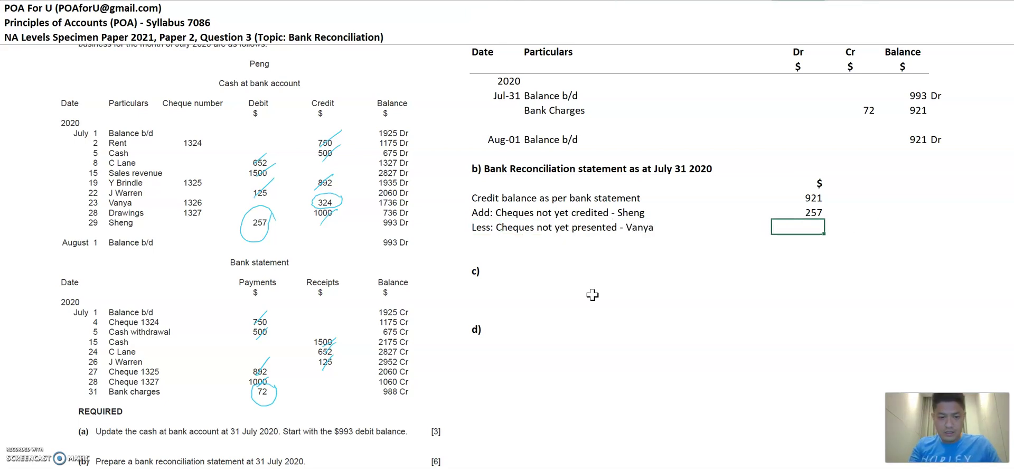
{"action": "type", "text": "32"}
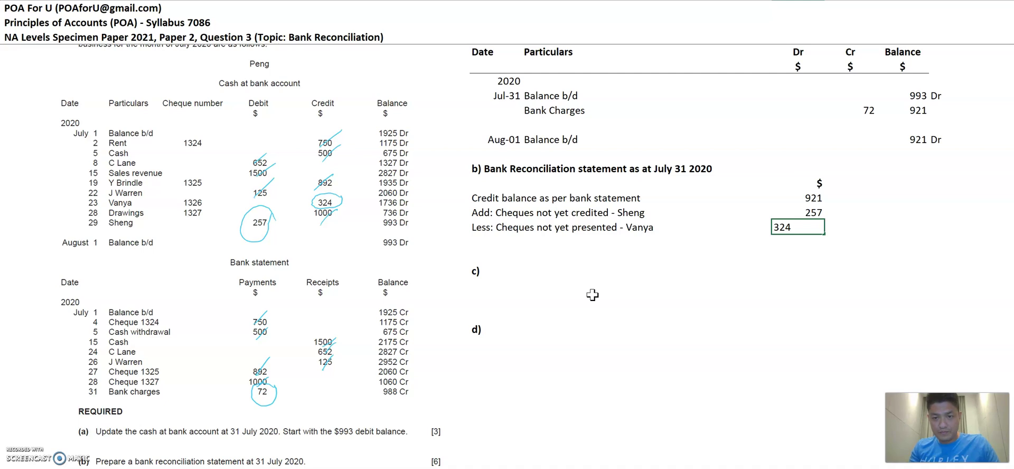
{"action": "type", "text": "4"}
{"action": "key", "text": "Return"}
{"action": "key", "text": "Left"}
{"action": "key", "text": "Left"}
{"action": "key", "text": "Left"}
{"action": "key", "text": "Left"}
{"action": "key", "text": "Left"}
{"action": "key", "text": "Up"}
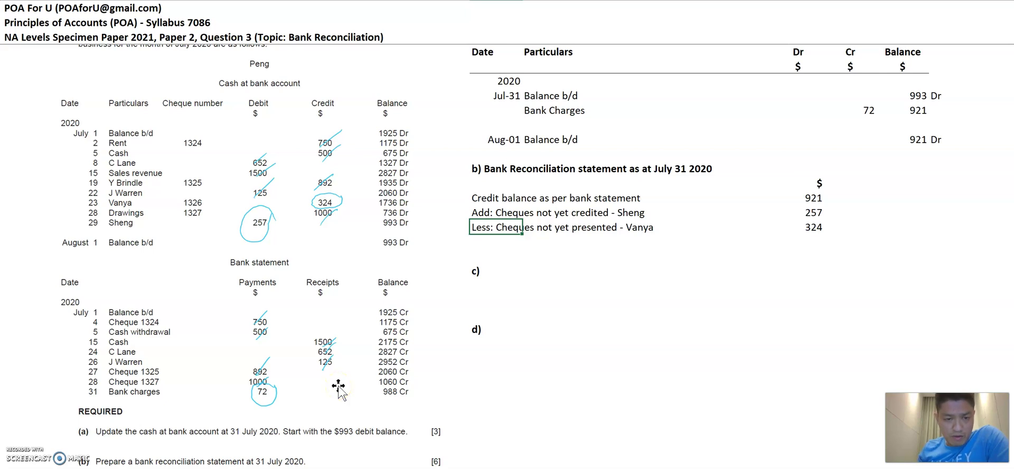
{"action": "left_click", "coordinate": [276, 380]}
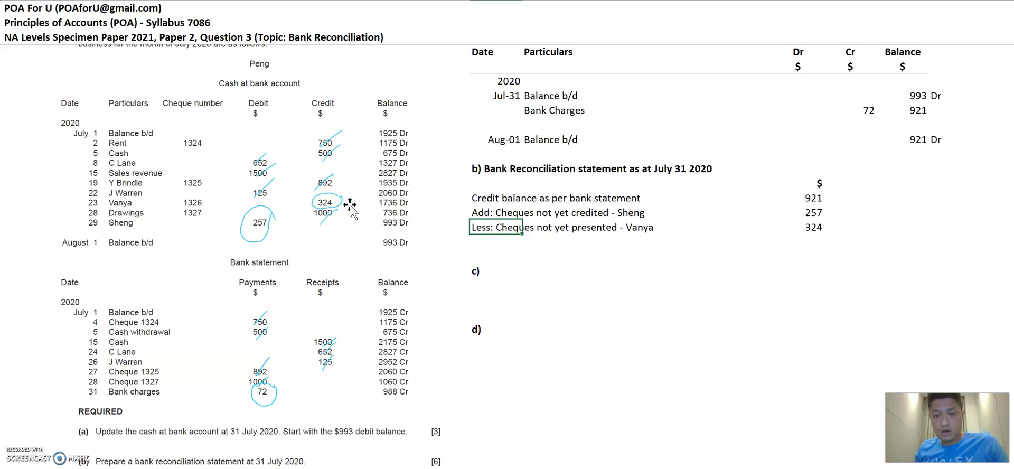
{"action": "key", "text": "Down"}
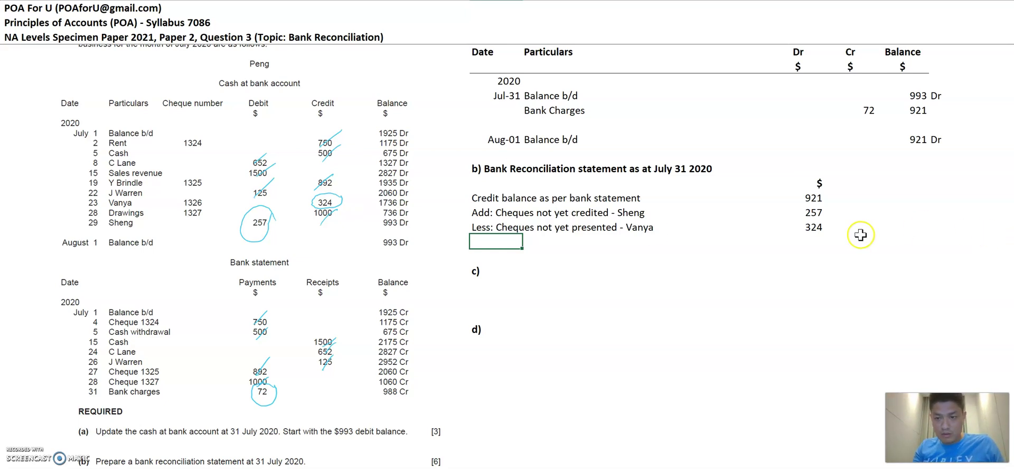
Step: Below 324, total the statement with a formula adding 257 to the bank balance and subtracting 324
{"action": "left_click", "coordinate": [809, 240]}
{"action": "type", "text": "="}
{"action": "key", "text": "Up"}
{"action": "key", "text": "Up"}
{"action": "key", "text": "Up"}
{"action": "type", "text": "+"}
{"action": "key", "text": "Up"}
{"action": "key", "text": "Up"}
{"action": "type", "text": "-"}
{"action": "key", "text": "Up"}
{"action": "key", "text": "Return"}
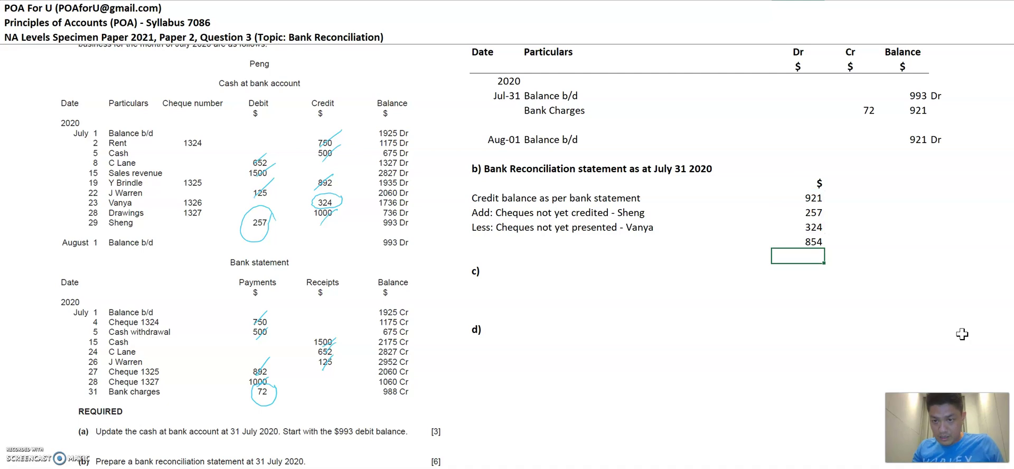
{"action": "key", "text": "Up"}
{"action": "key", "text": "F2"}
{"action": "key", "text": "Escape"}
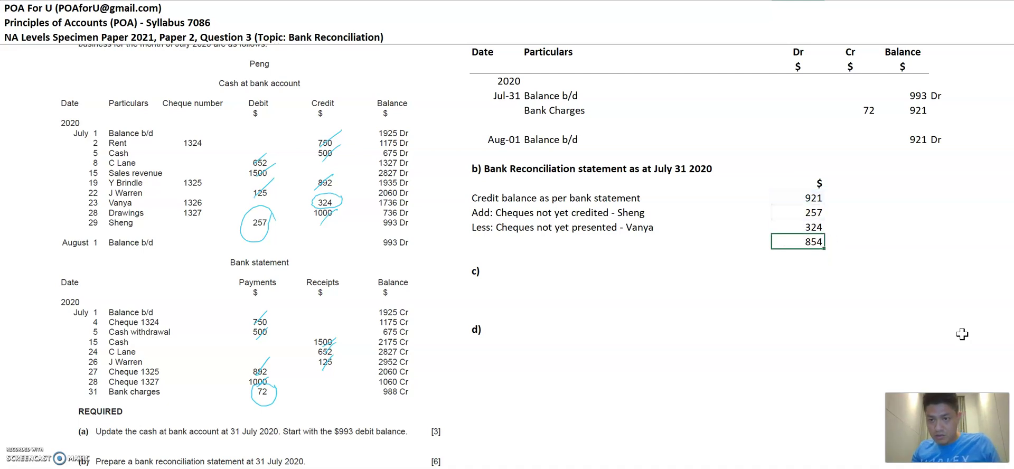
Step: Change the bank statement balance to 988 so the total reconciles to 921
{"action": "key", "text": "Up"}
{"action": "key", "text": "Up"}
{"action": "key", "text": "Up"}
{"action": "key", "text": "Up"}
{"action": "key", "text": "Down"}
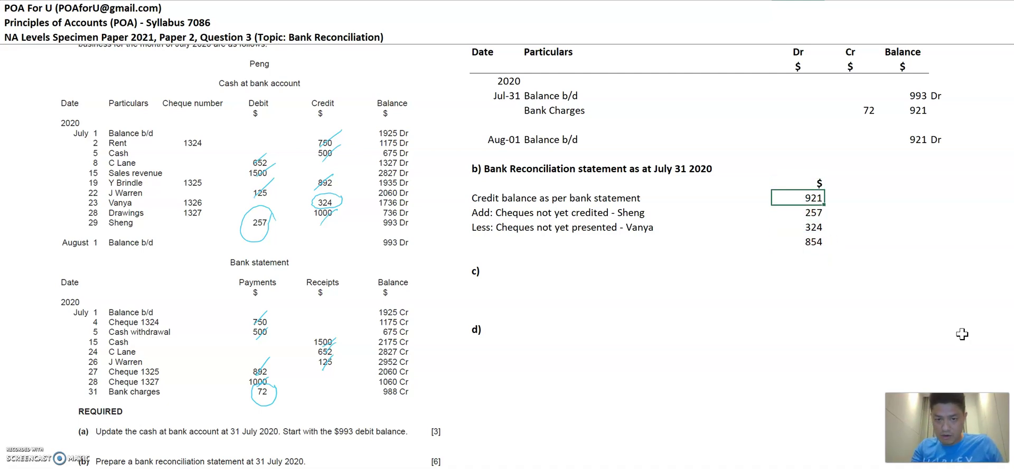
{"action": "type", "text": "988"}
{"action": "key", "text": "Return"}
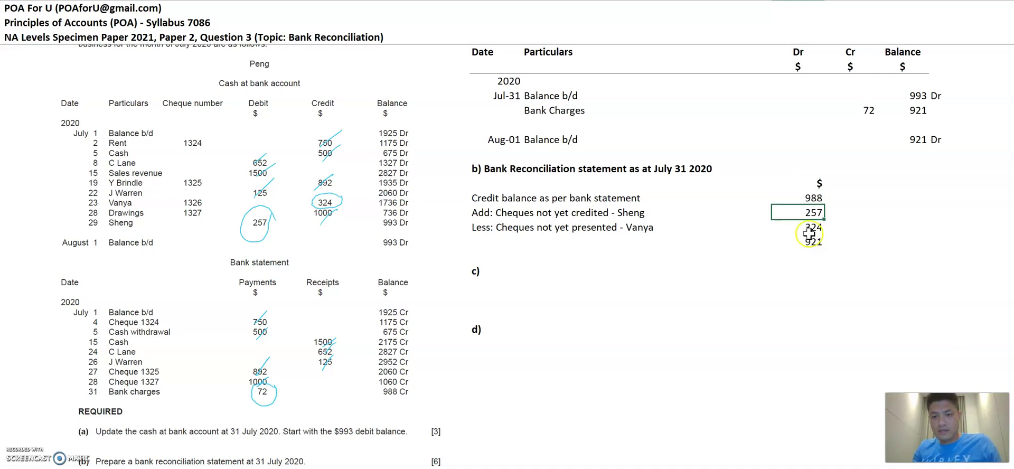
{"action": "left_click", "coordinate": [817, 196]}
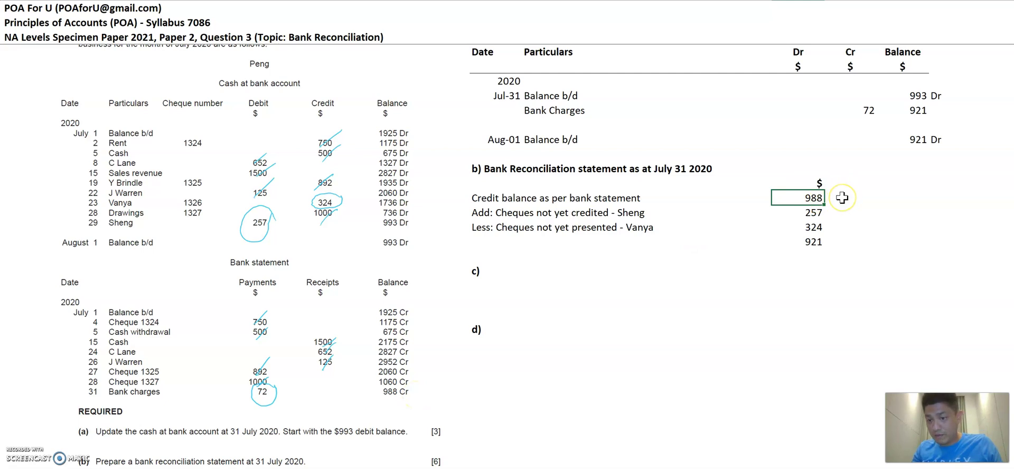
{"action": "left_click", "coordinate": [820, 242]}
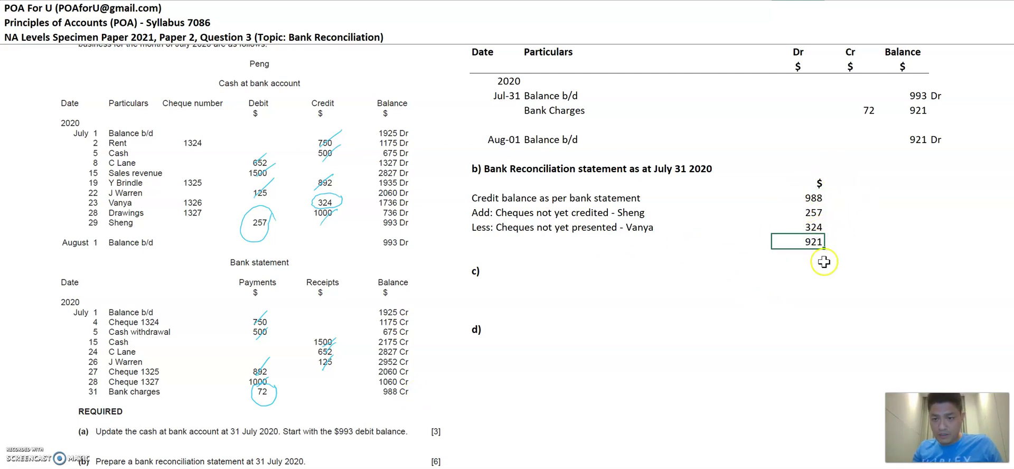
{"action": "key", "text": "F2"}
{"action": "key", "text": "Escape"}
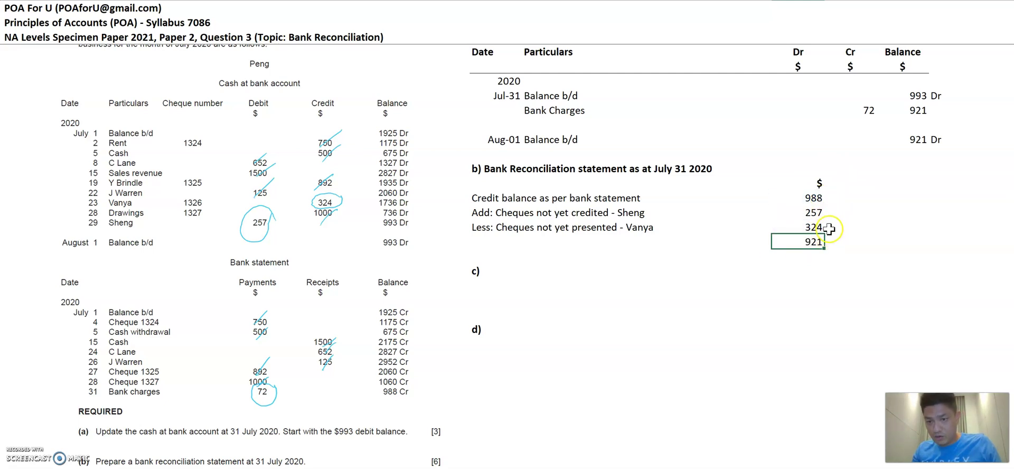
{"action": "left_click", "coordinate": [494, 243]}
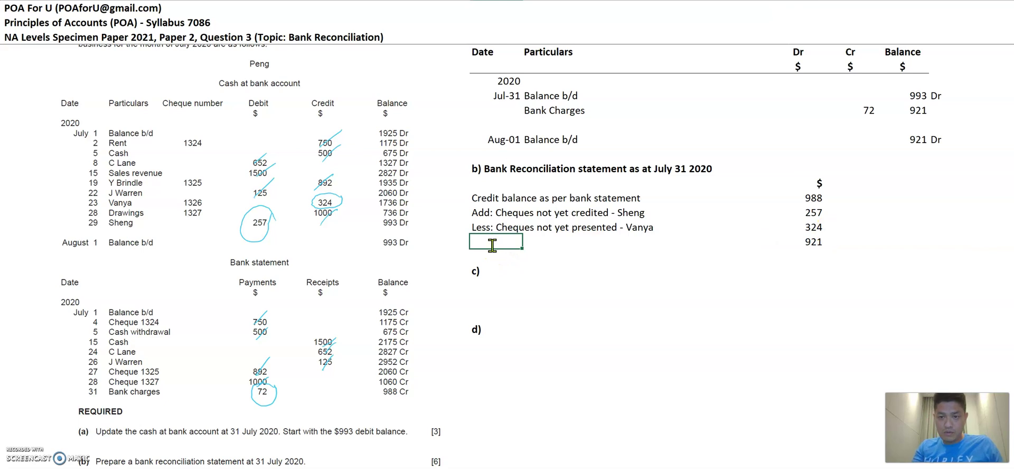
{"action": "type", "text": "Debit balance a"}
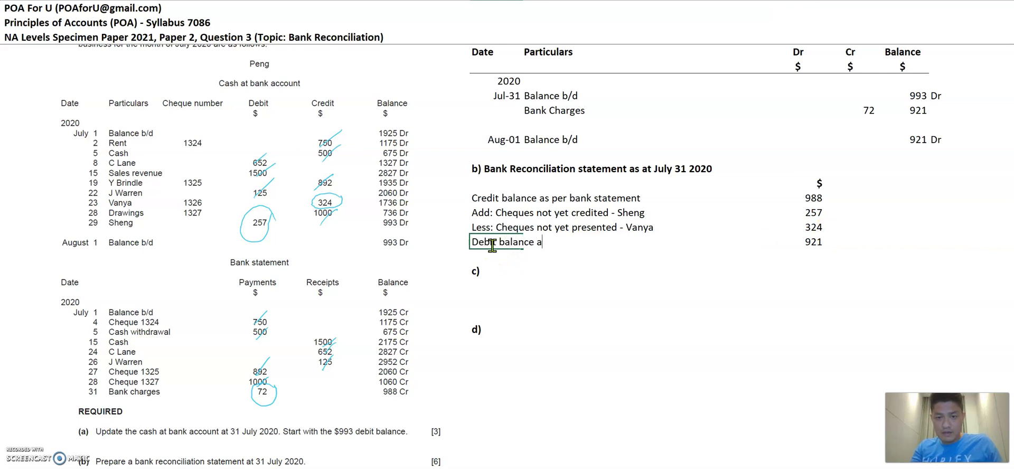
{"action": "type", "text": "s per updated cash at"}
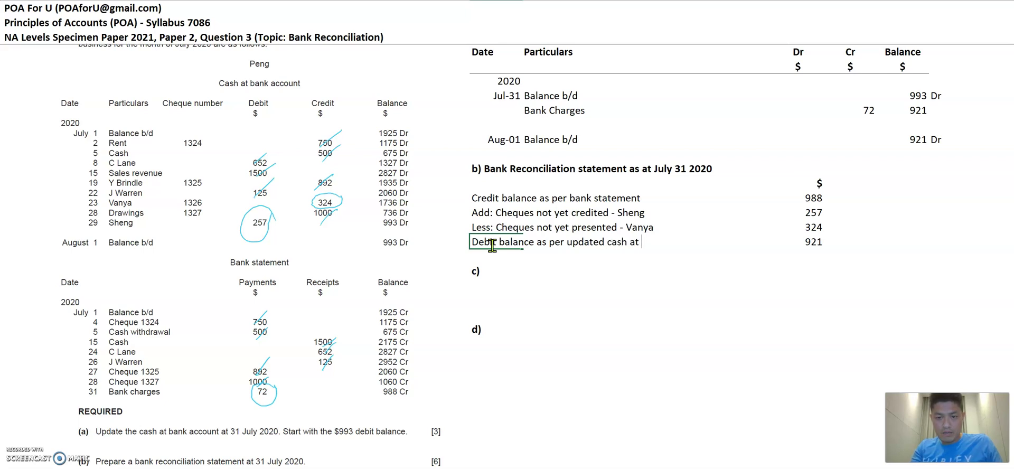
{"action": "type", "text": " bank account"}
{"action": "key", "text": "Right"}
{"action": "key", "text": "Right"}
{"action": "key", "text": "Right"}
{"action": "key", "text": "Right"}
{"action": "key", "text": "Right"}
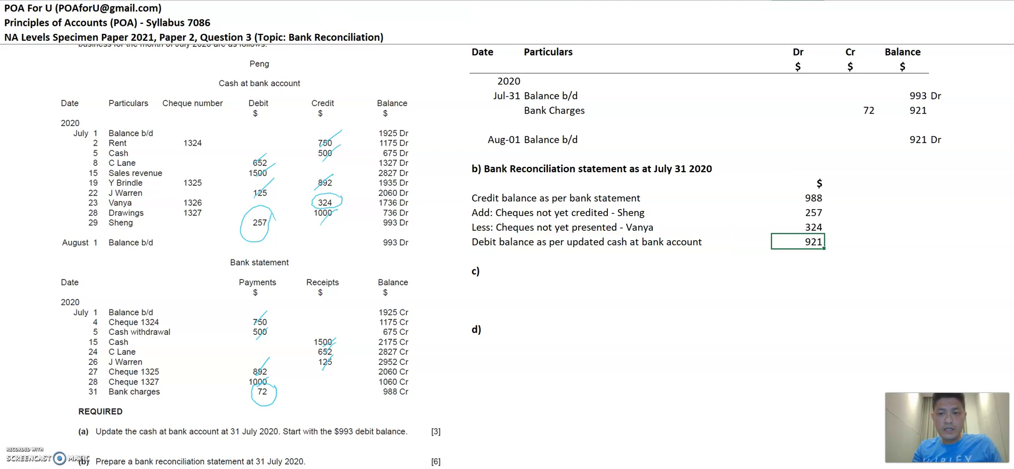
{"action": "left_click", "coordinate": [798, 227]}
{"action": "key", "text": "Down"}
{"action": "key", "text": "Down"}
{"action": "key", "text": "Down"}
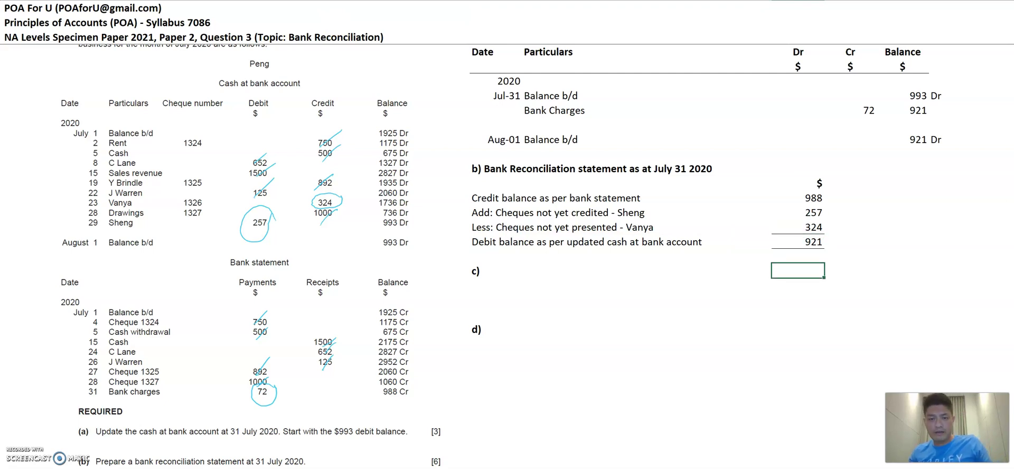
{"action": "key", "text": "Left"}
{"action": "key", "text": "Left"}
{"action": "key", "text": "Down"}
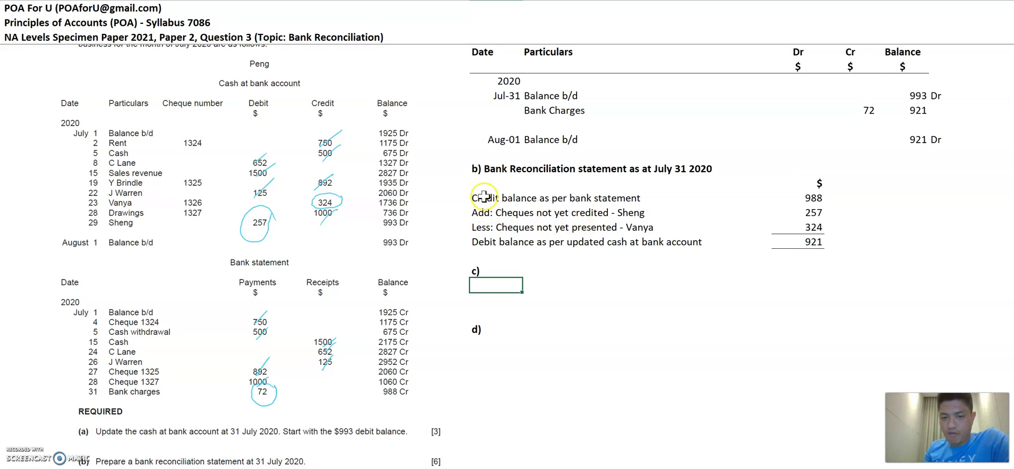
{"action": "key", "text": "Up"}
{"action": "key", "text": "Up"}
{"action": "key", "text": "Up"}
{"action": "key", "text": "Up"}
{"action": "key", "text": "Up"}
{"action": "key", "text": "Up"}
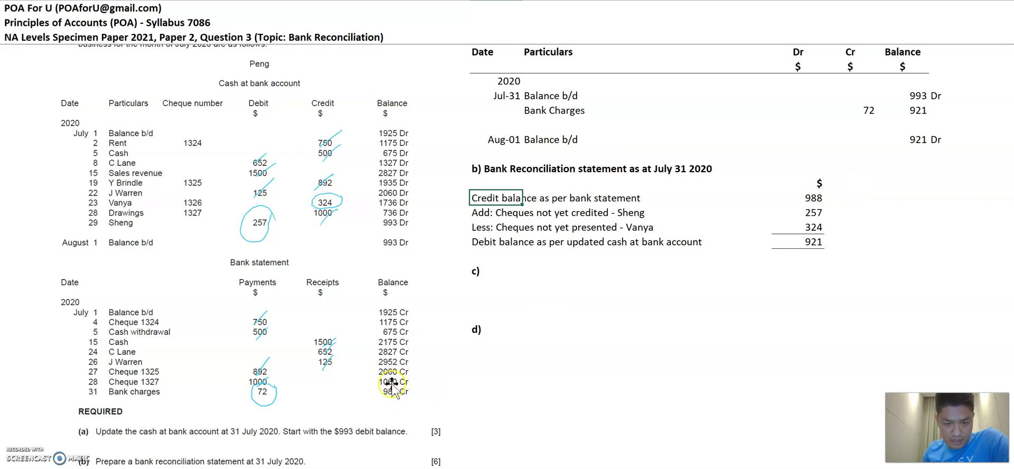
{"action": "left_click", "coordinate": [481, 212]}
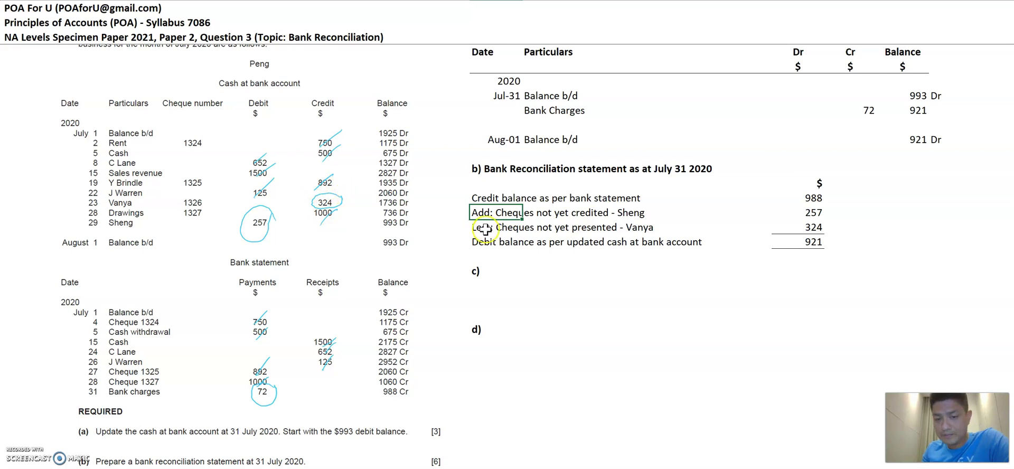
Step: Under c), write reason 1: helps detect errors, e.g. payments recorded as receipts, found against bank statements
{"action": "left_click", "coordinate": [486, 288]}
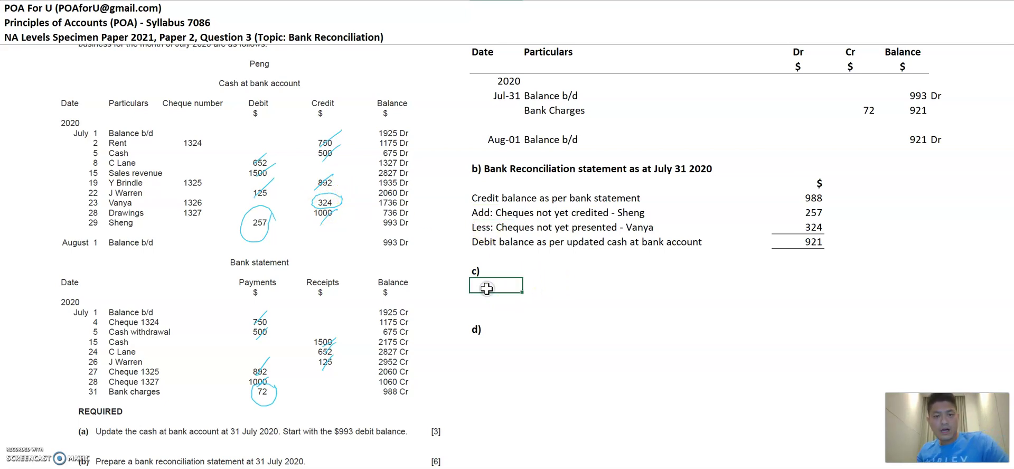
{"action": "scroll", "coordinate": [487, 288], "scroll_direction": "down", "scroll_amount": 2}
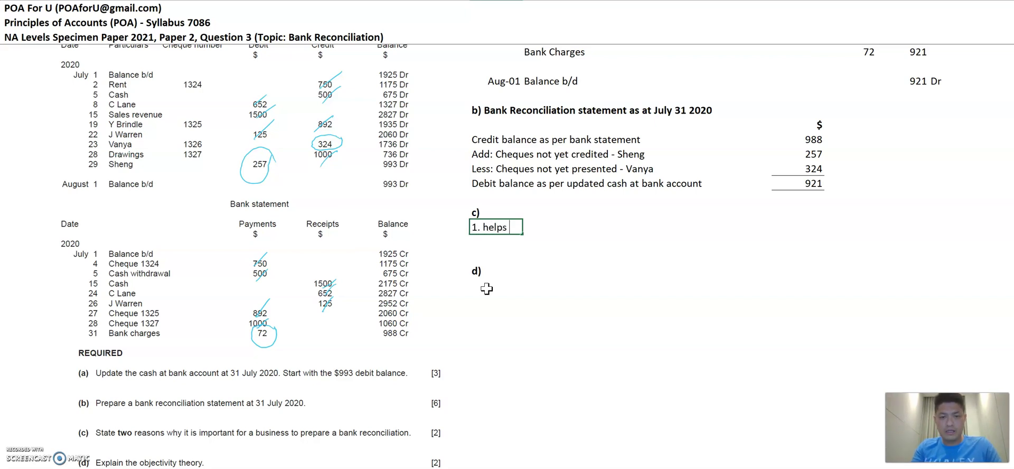
{"action": "type", "text": "detect error."}
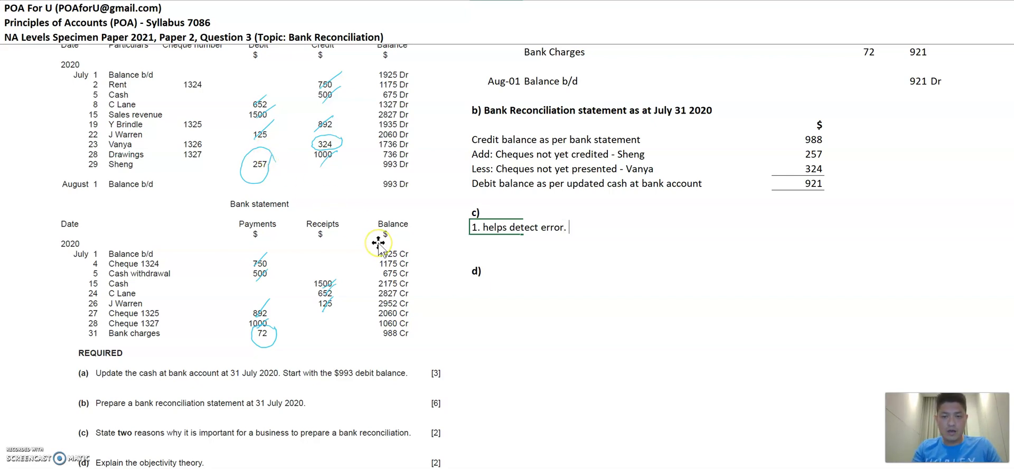
{"action": "type", "text": "E.g. record payments "}
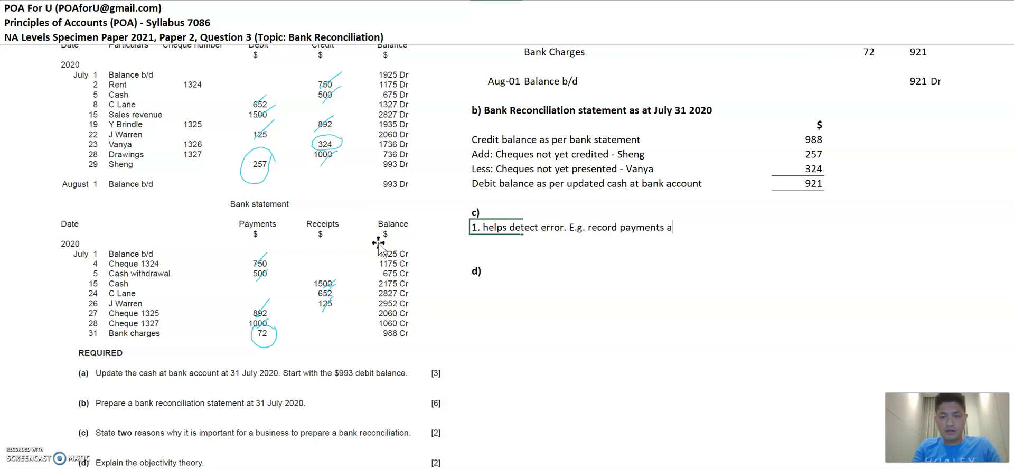
{"action": "type", "text": "as receipts"}
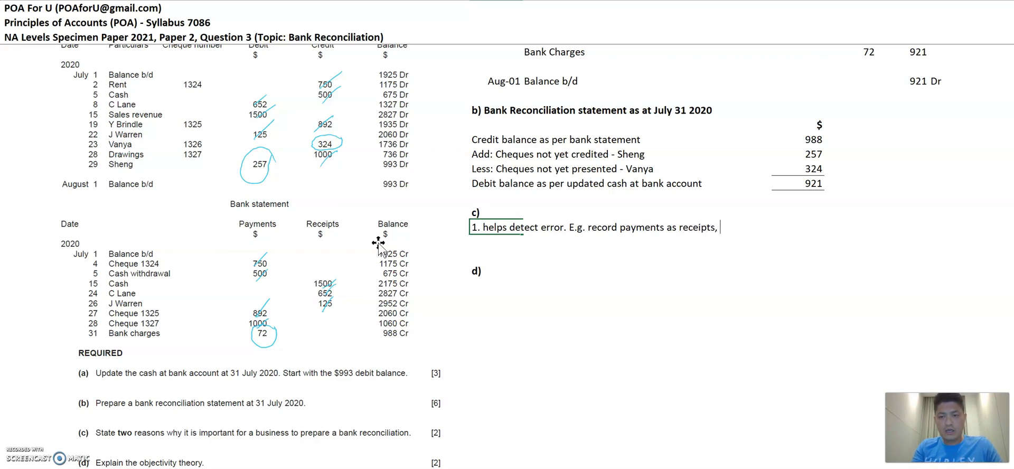
{"action": "type", "text": ", this could be d"}
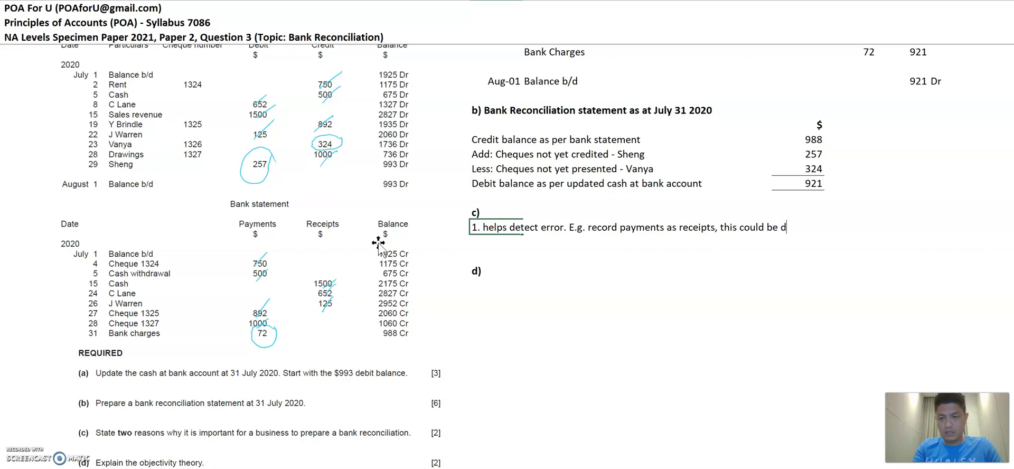
{"action": "type", "text": "etected when comparing to bank statements"}
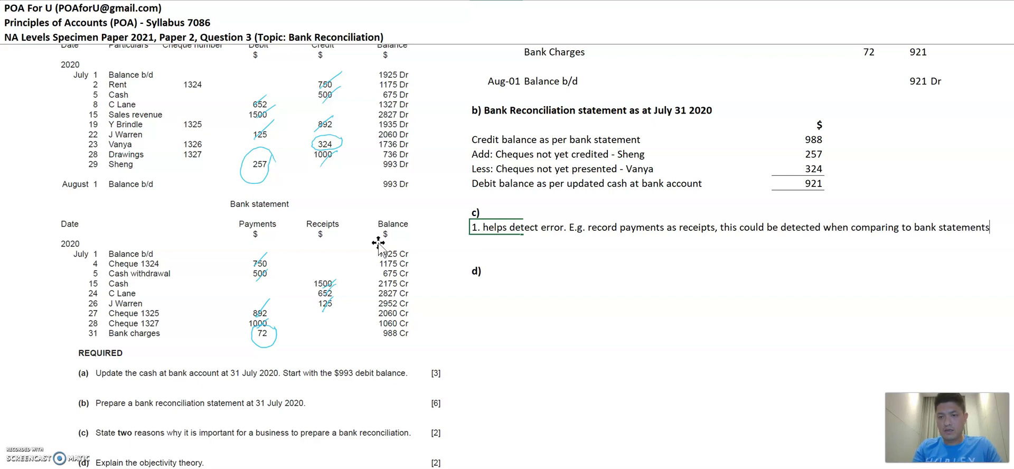
{"action": "key", "text": "Return"}
{"action": "scroll", "coordinate": [396, 150], "scroll_direction": "up", "scroll_amount": 1}
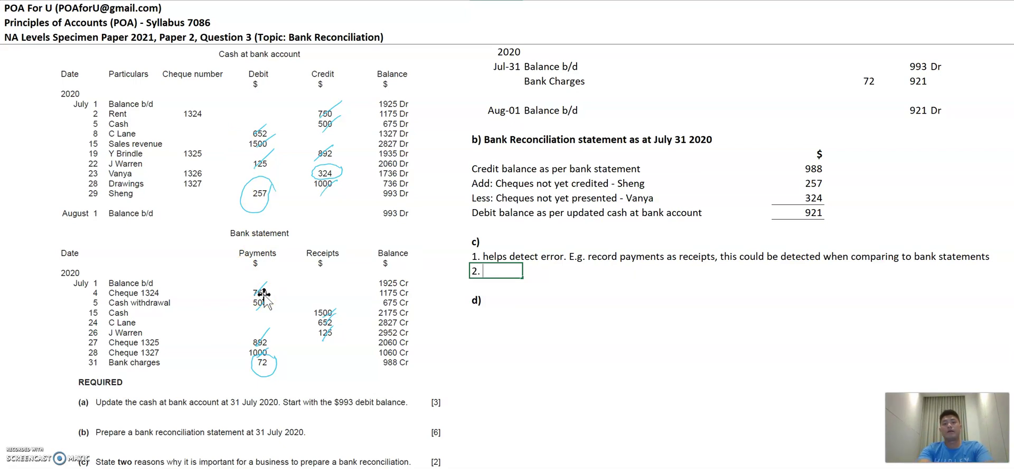
Step: Write reason 2: identify missed transactions, e.g. bank charges auto deducted by bank
{"action": "type", "text": "iden"}
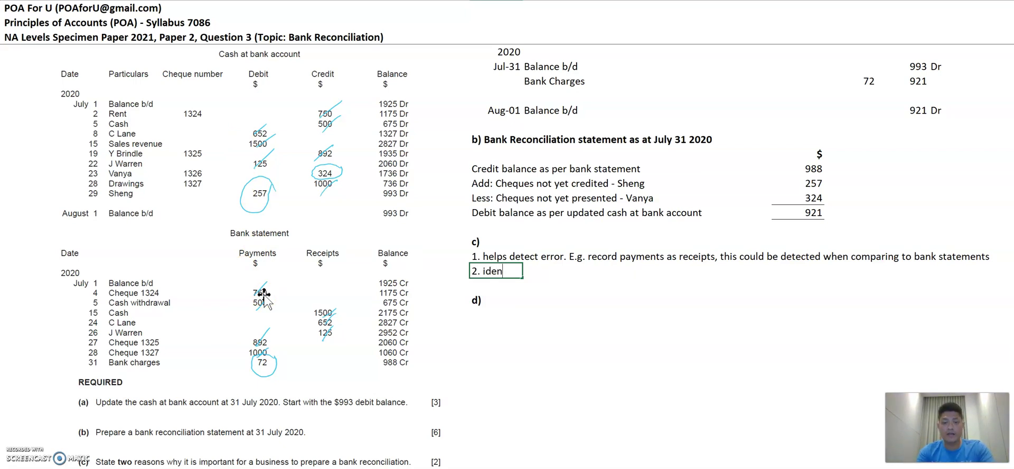
{"action": "type", "text": "tify transacti"}
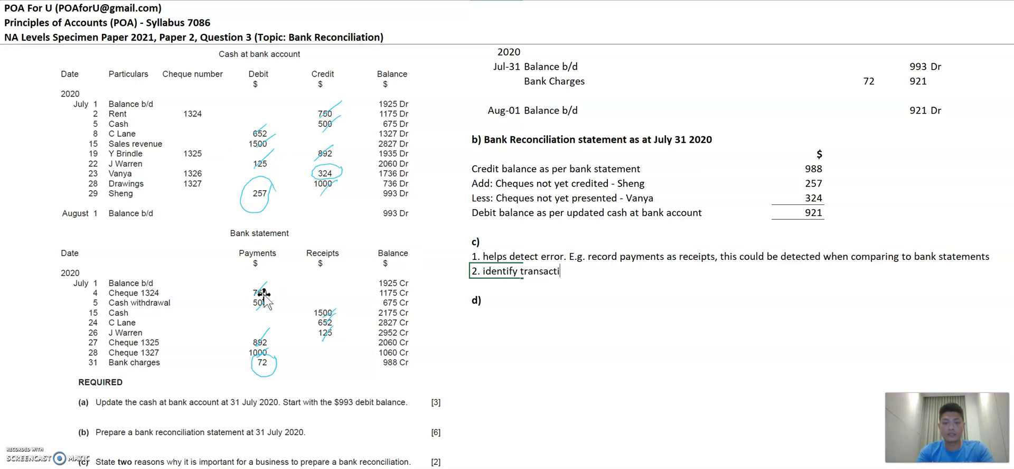
{"action": "type", "text": "ons that the business may have missed out"}
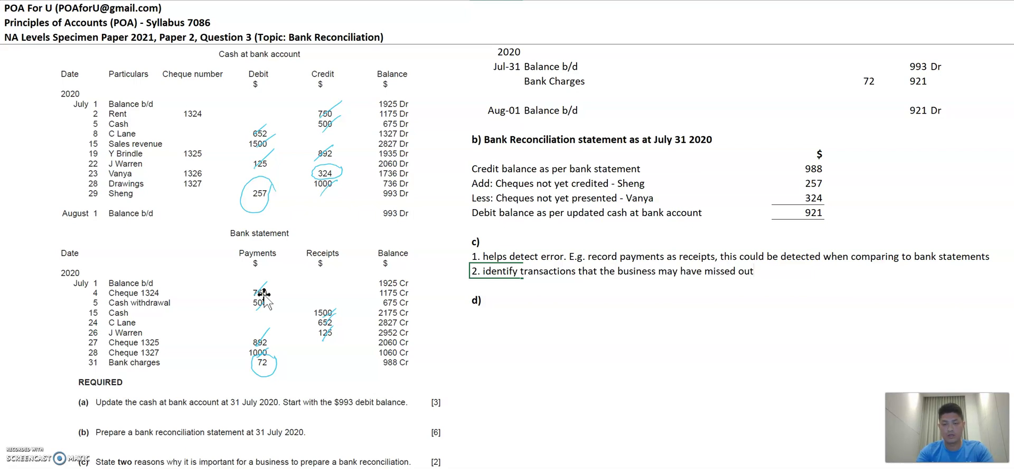
{"action": "type", "text": ". E.g. bank charges"}
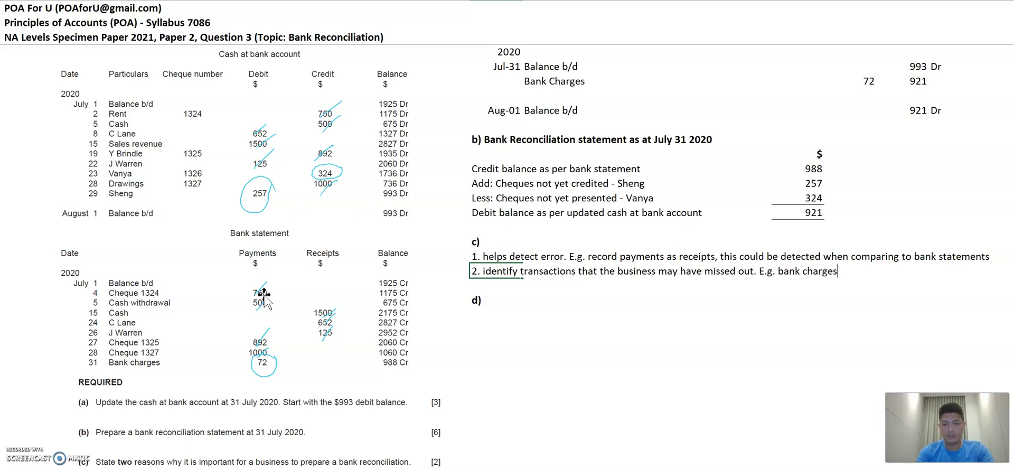
{"action": "type", "text": " that are auto dect"}
{"action": "key", "text": "BackSpace"}
{"action": "key", "text": "BackSpace"}
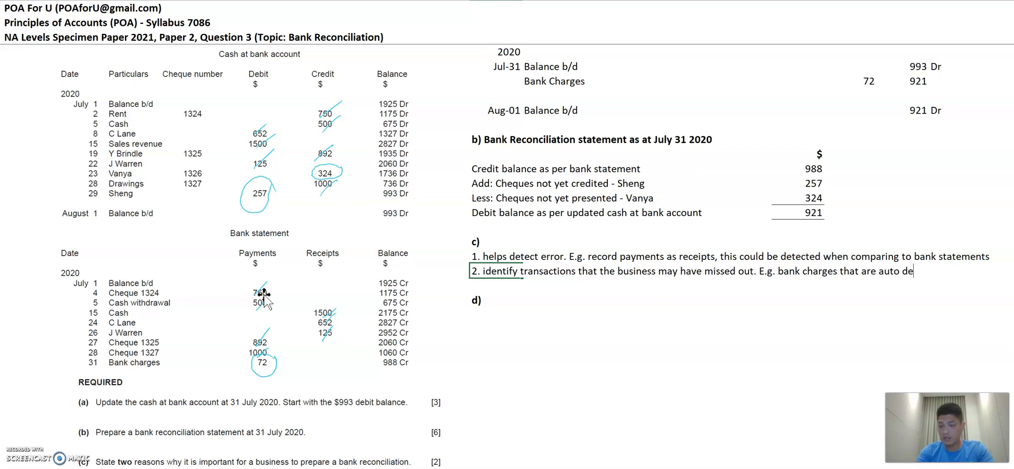
{"action": "type", "text": "ducted "}
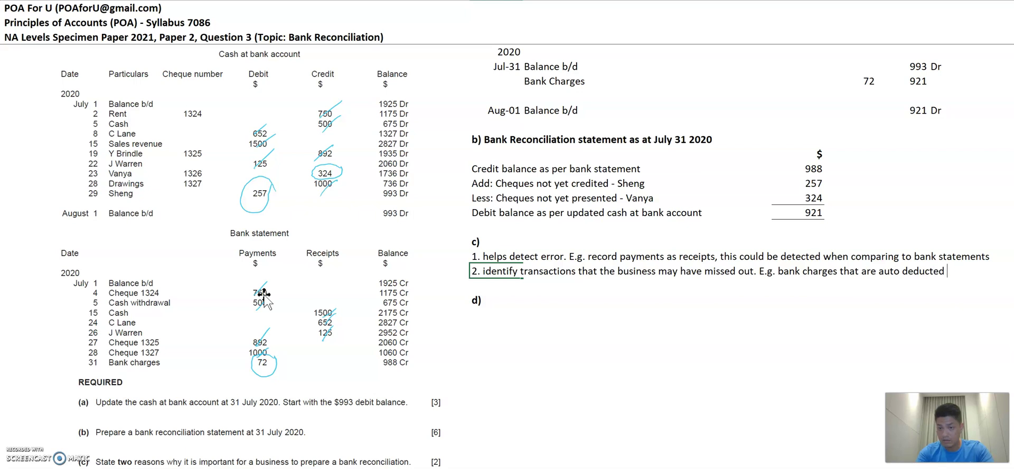
{"action": "type", "text": "by bank"}
{"action": "key", "text": "Return"}
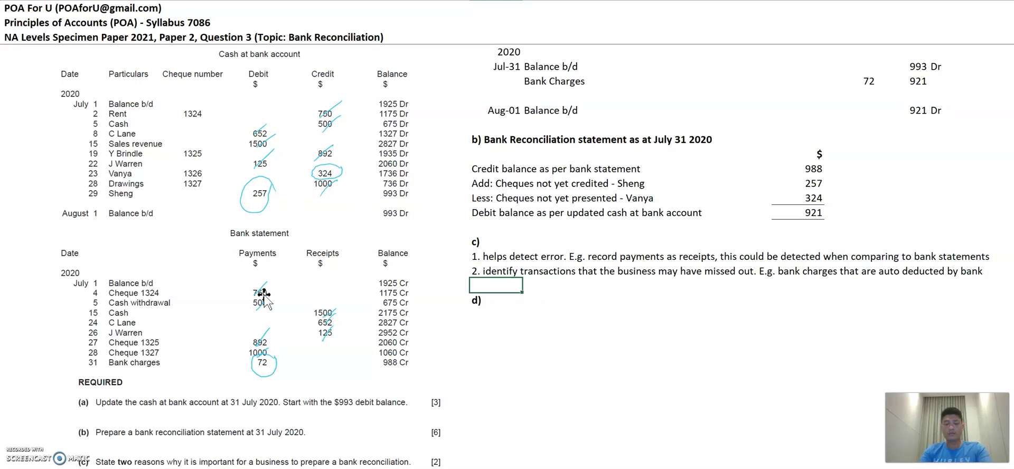
{"action": "key", "text": "Down"}
{"action": "key", "text": "Down"}
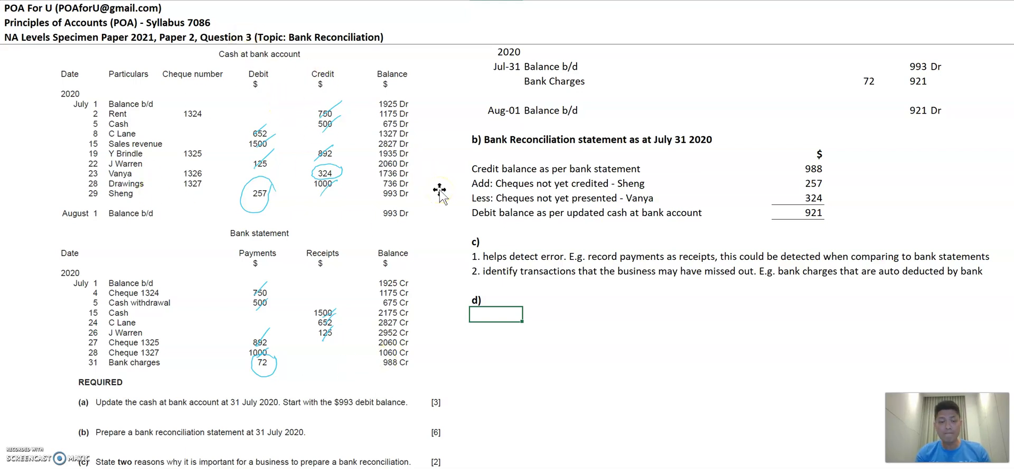
Step: Under d), write that recorded transactions should be verifiable, e.g. cash receipts supported by bank in slips
{"action": "scroll", "coordinate": [439, 190], "scroll_direction": "down", "scroll_amount": 2}
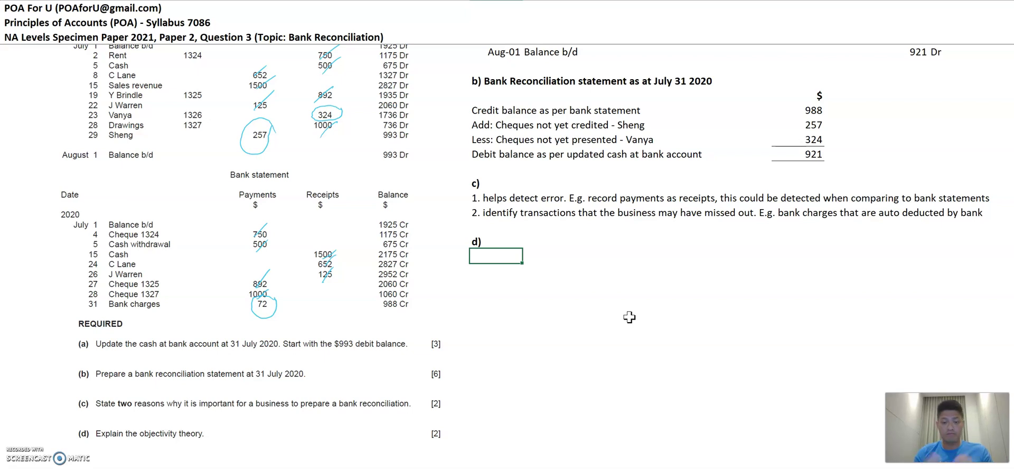
{"action": "type", "text": "transa"}
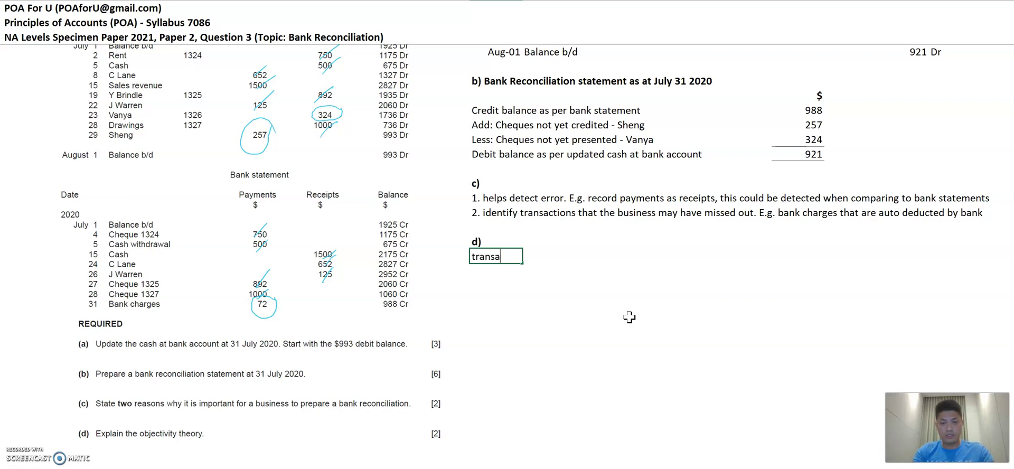
{"action": "type", "text": "ctions that are recorded should be veri"}
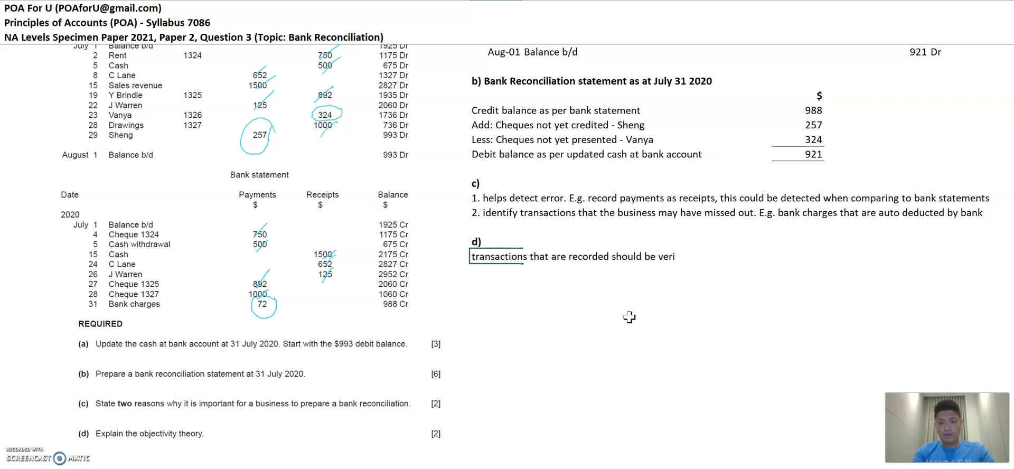
{"action": "type", "text": "fiable. E.g."}
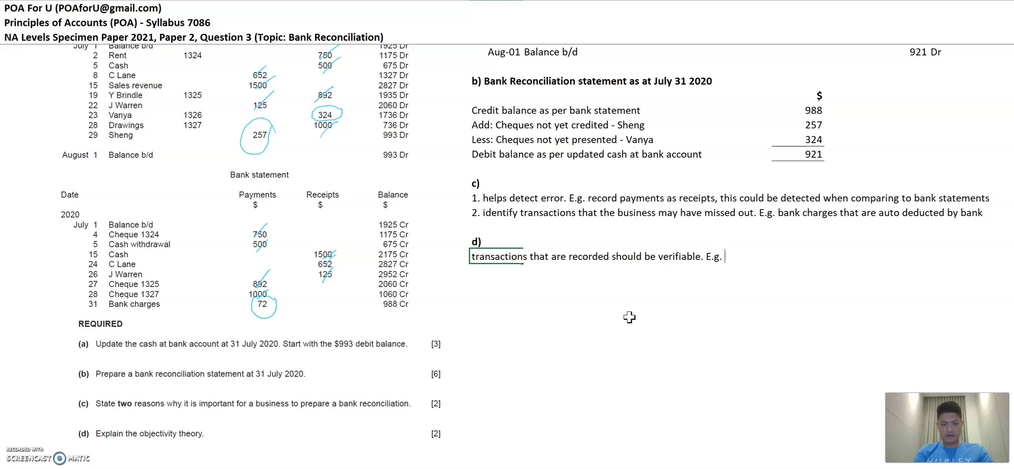
{"action": "type", "text": "receipt"}
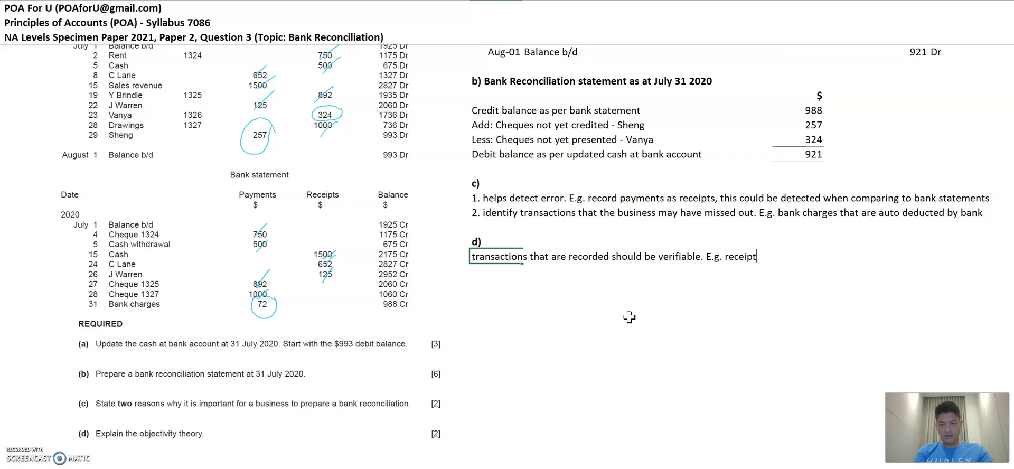
{"action": "key", "text": "BackSpace"}
{"action": "key", "text": "BackSpace"}
{"action": "key", "text": "BackSpace"}
{"action": "key", "text": "BackSpace"}
{"action": "key", "text": "BackSpace"}
{"action": "key", "text": "BackSpace"}
{"action": "key", "text": "BackSpace"}
{"action": "type", "text": "cash reci"}
{"action": "key", "text": "BackSpace"}
{"action": "type", "text": "eip"}
{"action": "type", "text": "t -"}
{"action": "key", "text": "BackSpace"}
{"action": "key", "text": "BackSpace"}
{"action": "type", "text": "should be supported by bank in slips"}
{"action": "key", "text": "Return"}
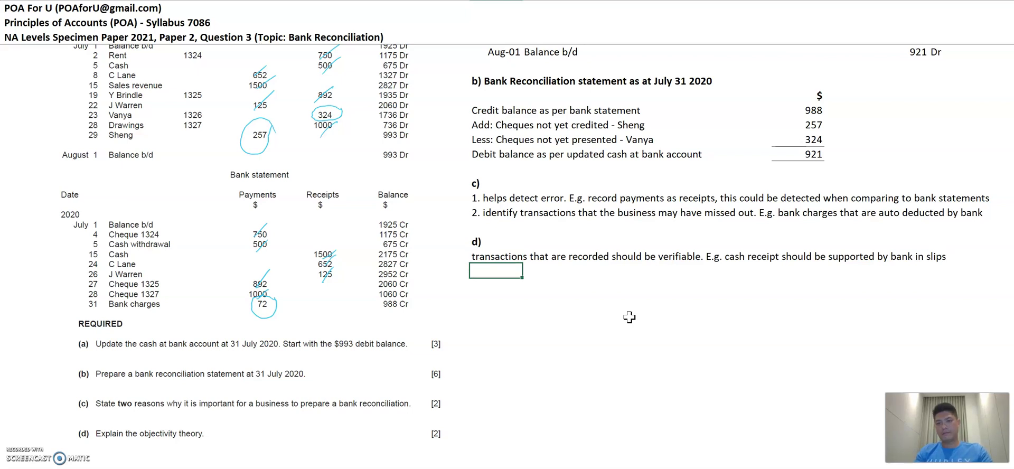
{"action": "scroll", "coordinate": [629, 317], "scroll_direction": "up", "scroll_amount": 3}
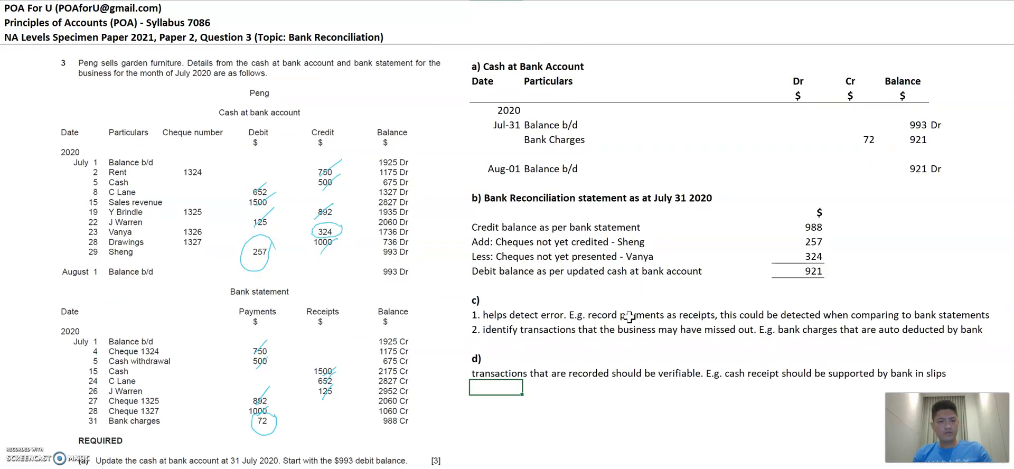
{"action": "scroll", "coordinate": [629, 317], "scroll_direction": "down", "scroll_amount": 2}
{"action": "scroll", "coordinate": [629, 317], "scroll_direction": "down", "scroll_amount": 3}
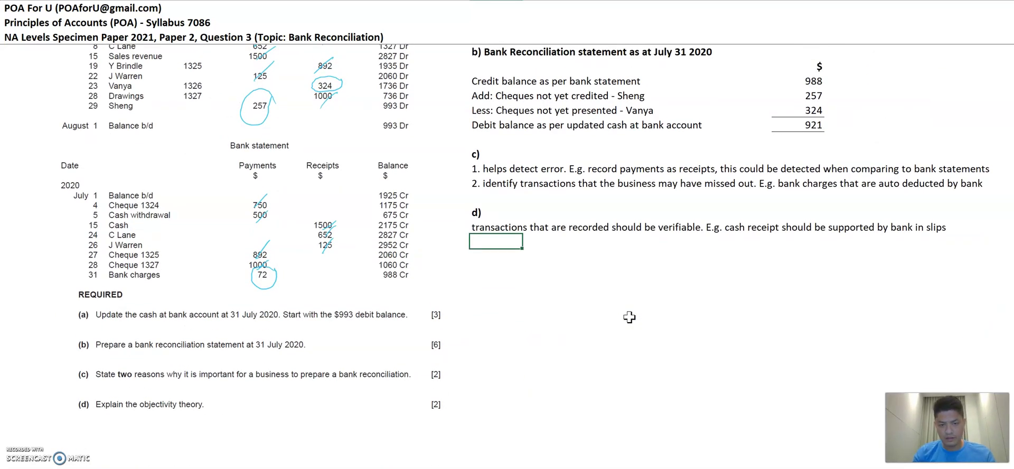
{"action": "scroll", "coordinate": [629, 317], "scroll_direction": "up", "scroll_amount": 5}
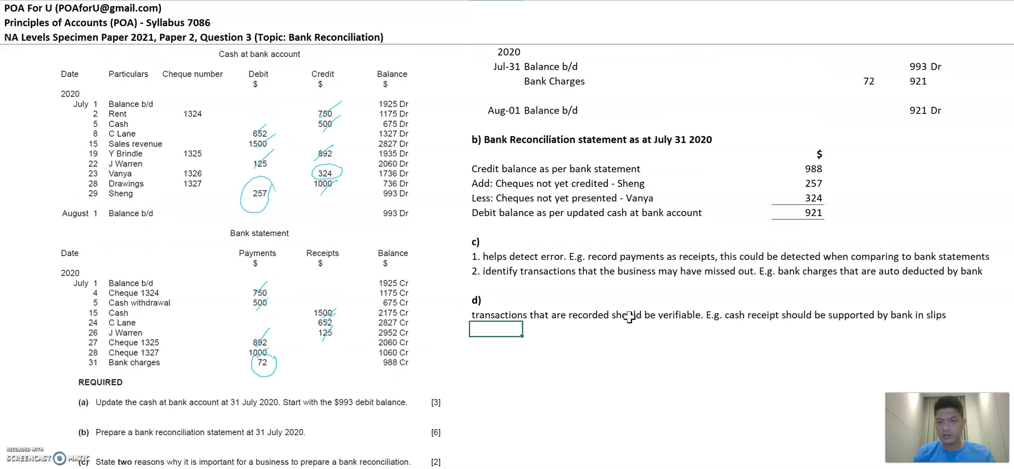